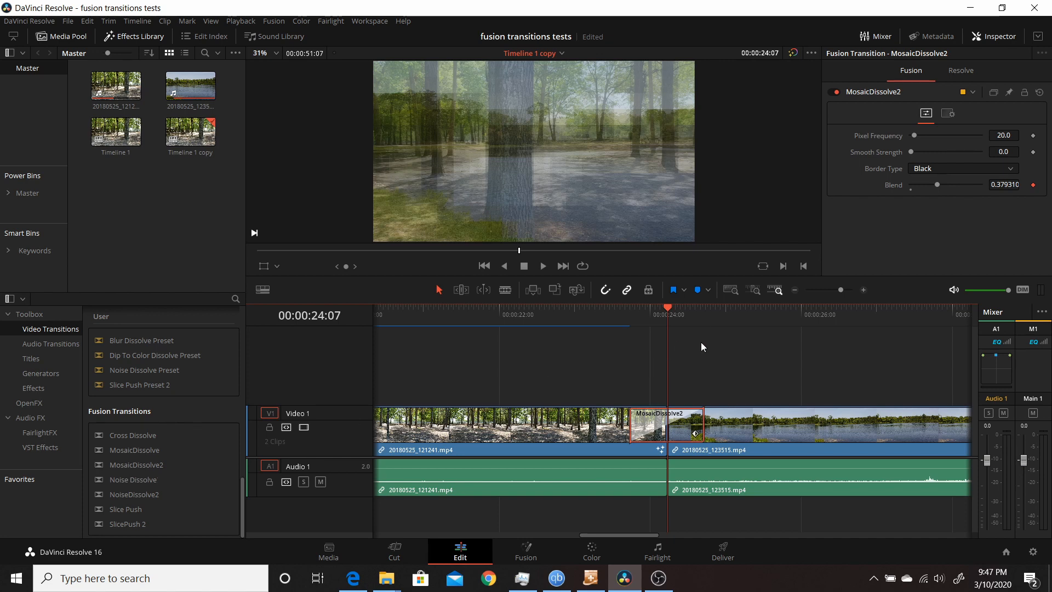
- Scrub through the mosaic transition and inspect the Blend parameter's context menu options, including Modify With
drag(669, 305, 645, 314)
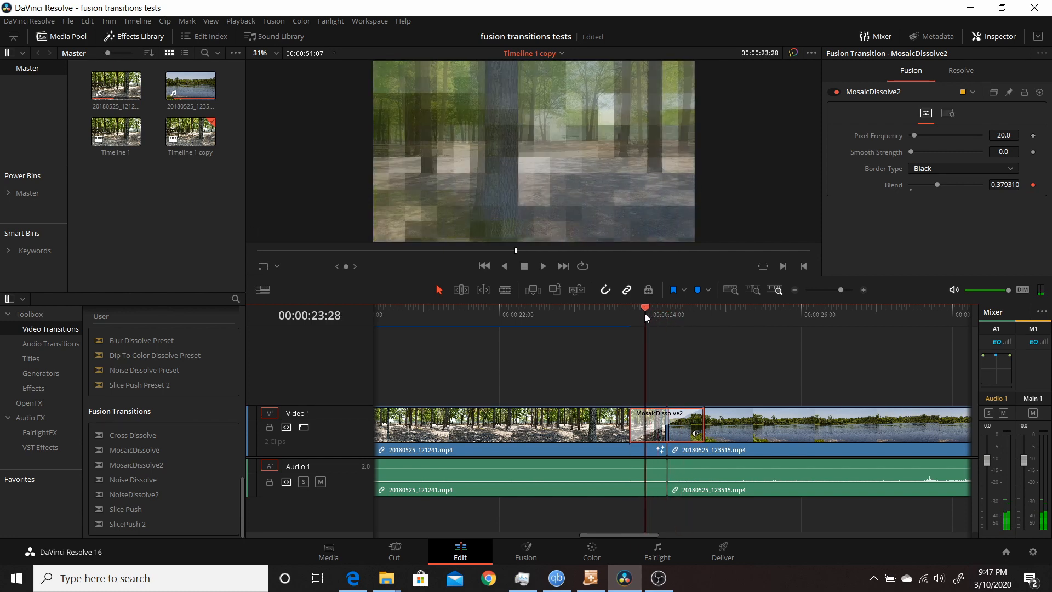
right_click(887, 189)
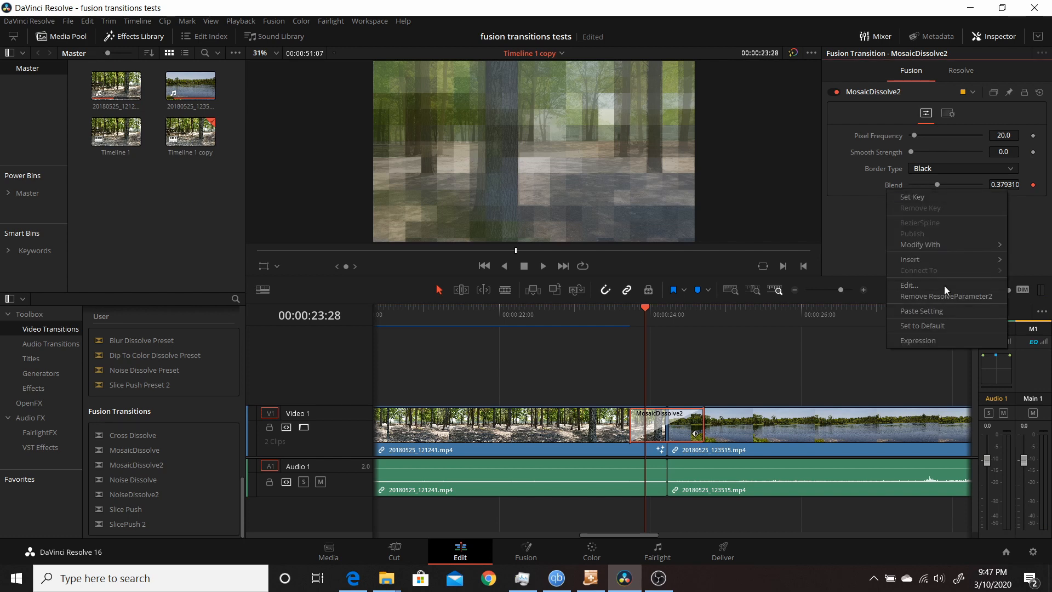
click(861, 221)
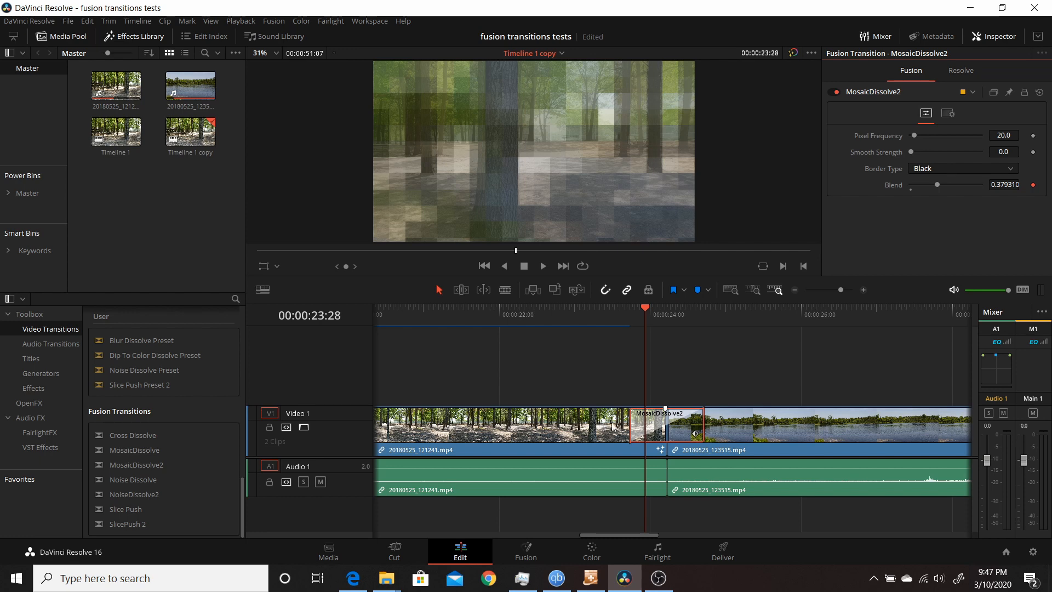
right_click(899, 187)
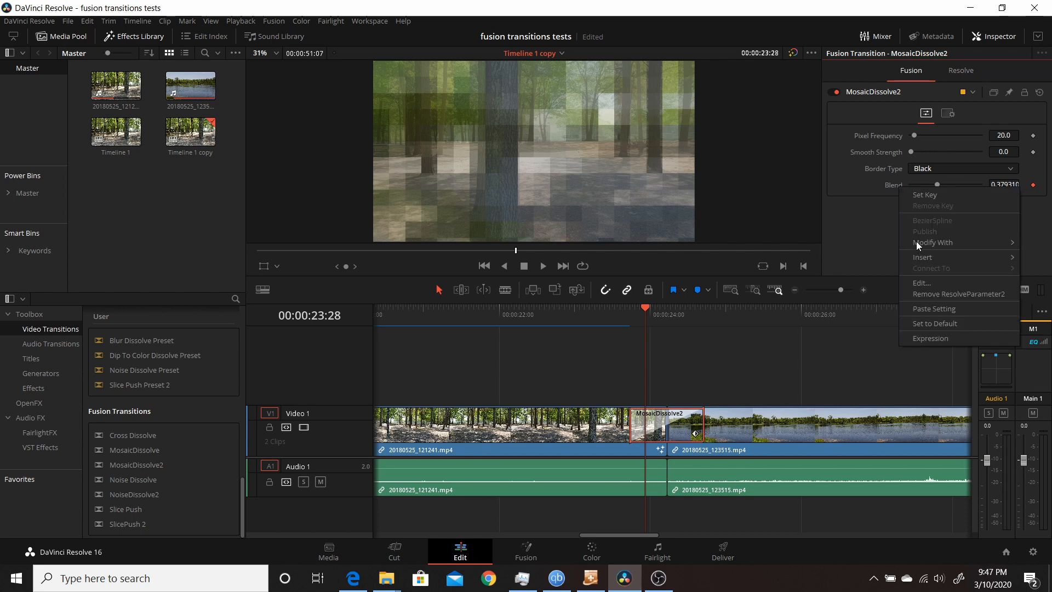
mouse_move(920, 246)
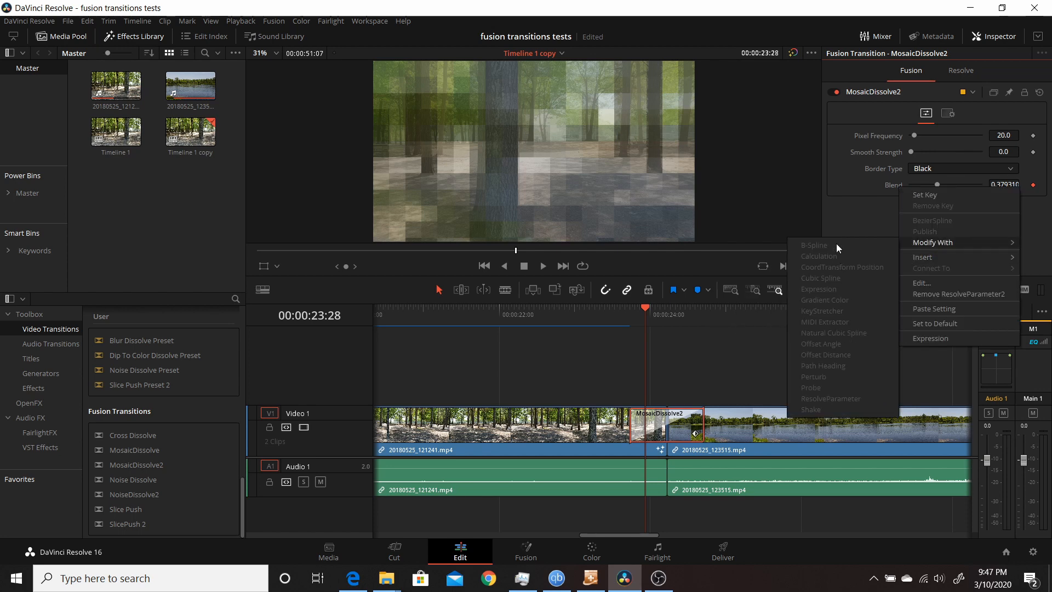
click(887, 218)
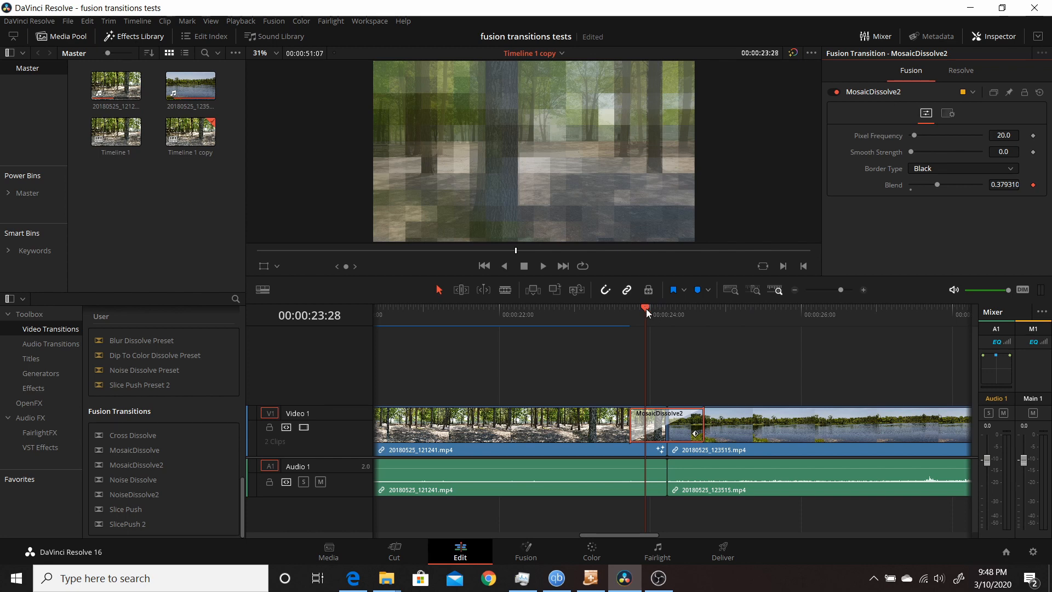
- Move the playhead to the transition's midpoint and open the MosaicDissolve2 transition in the Fusion page
mouse_move(646, 308)
mouse_down()
mouse_move(666, 310)
mouse_move(636, 308)
mouse_move(677, 308)
mouse_move(650, 308)
mouse_up()
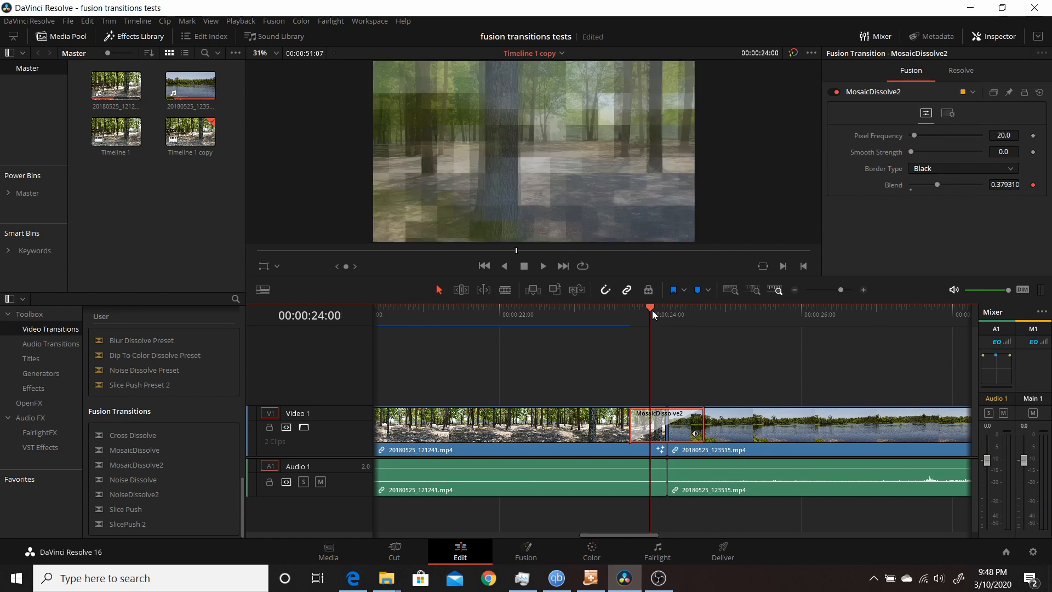
mouse_move(651, 308)
mouse_down()
mouse_move(682, 308)
mouse_move(657, 314)
mouse_up()
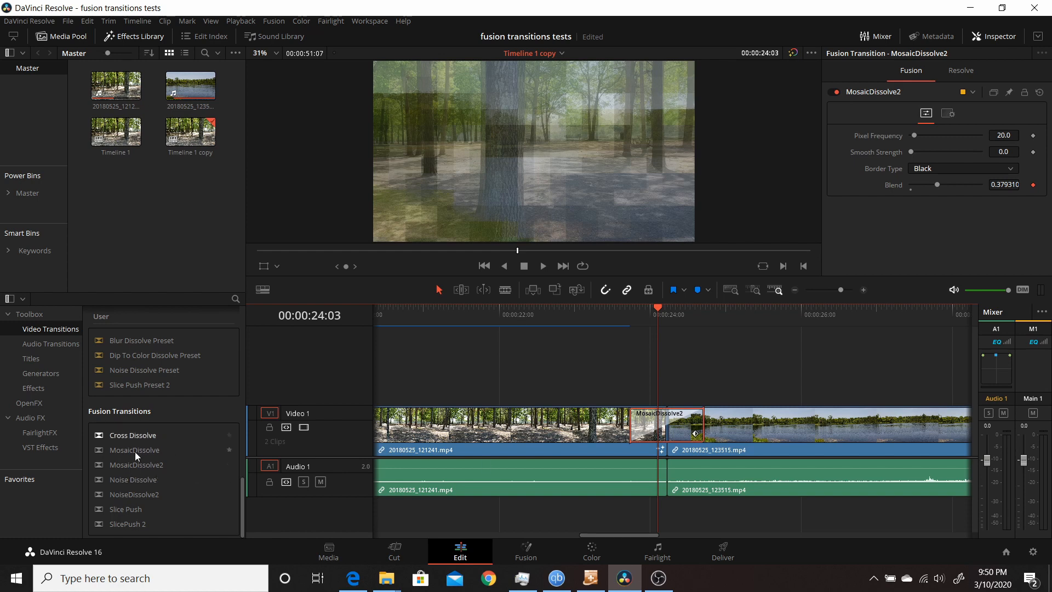
right_click(647, 423)
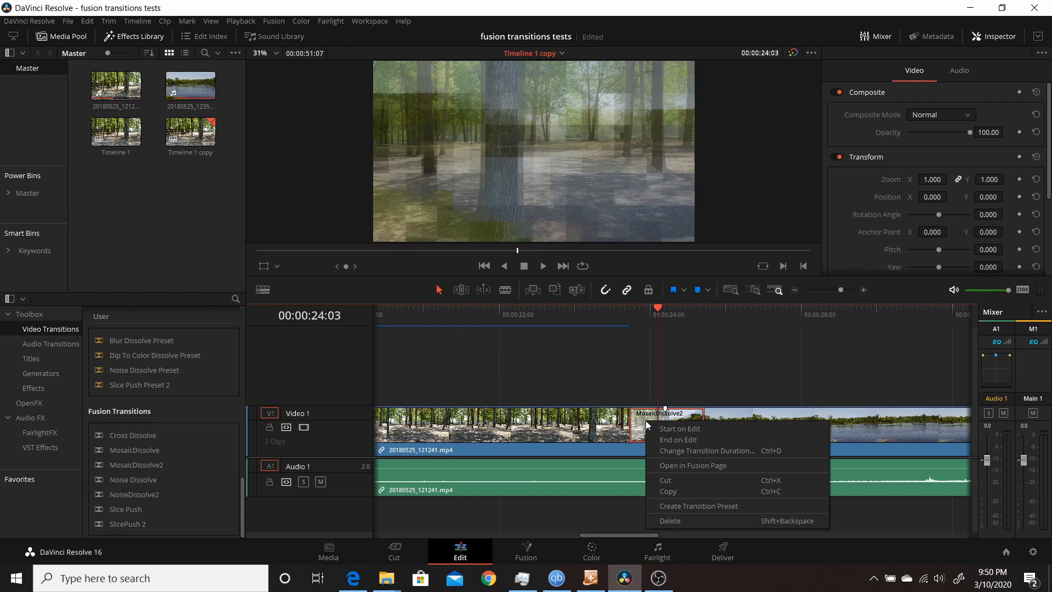
click(678, 466)
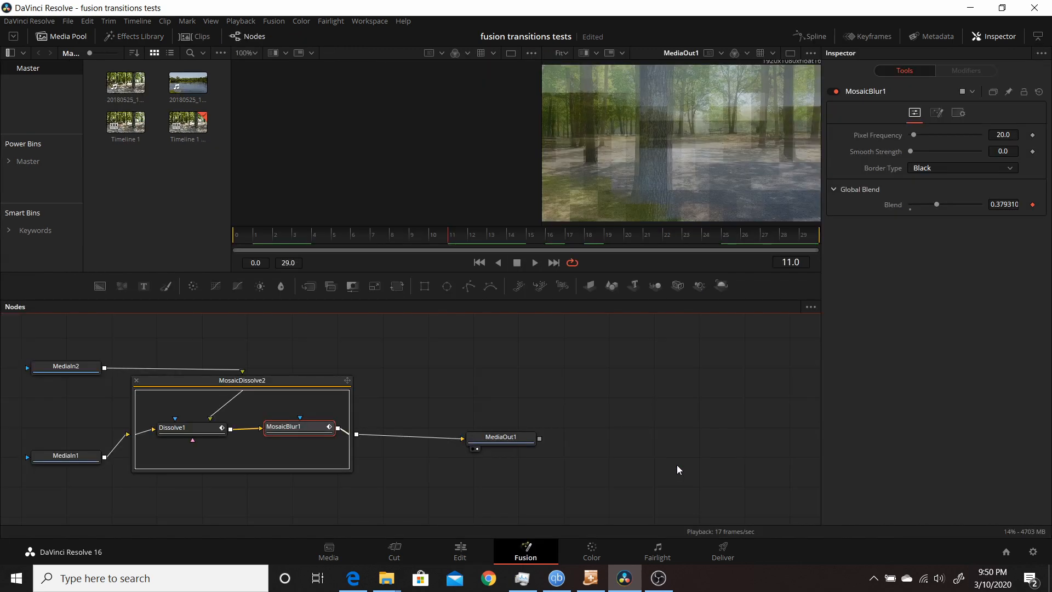
- Move the MosaicDissolve2 group node slightly right and select it
drag(320, 384, 343, 377)
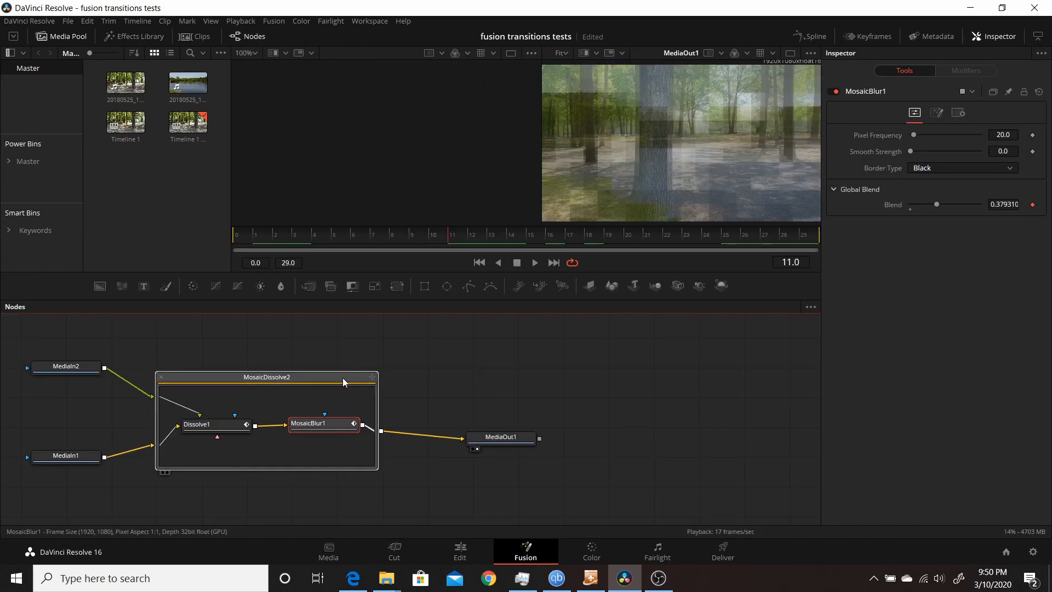
click(340, 382)
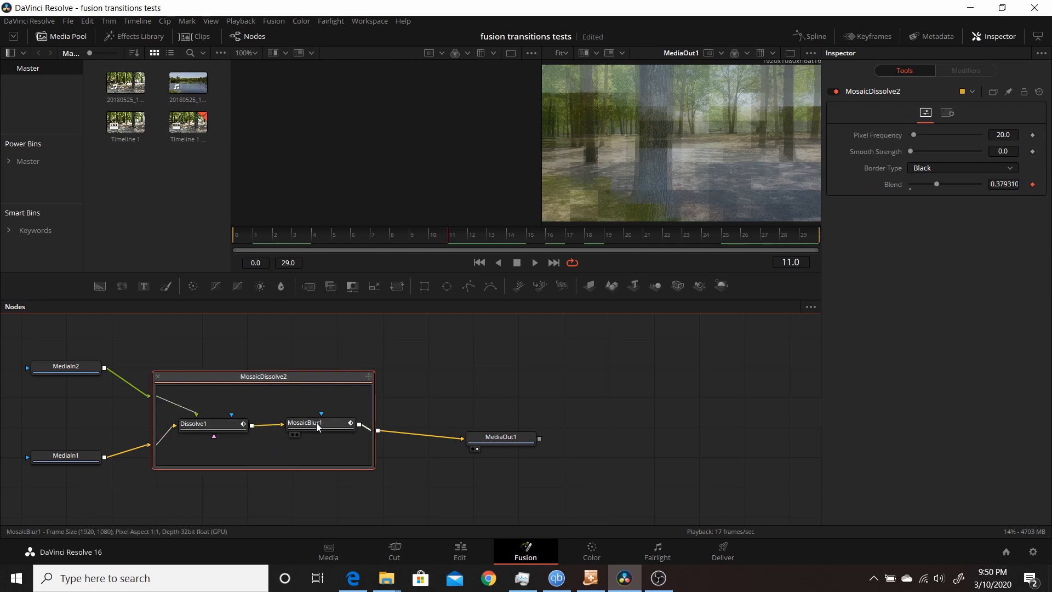
- Inspect the blend parameter context menus of the group, the MosaicBlur1 node and the Dissolve1 node
right_click(890, 188)
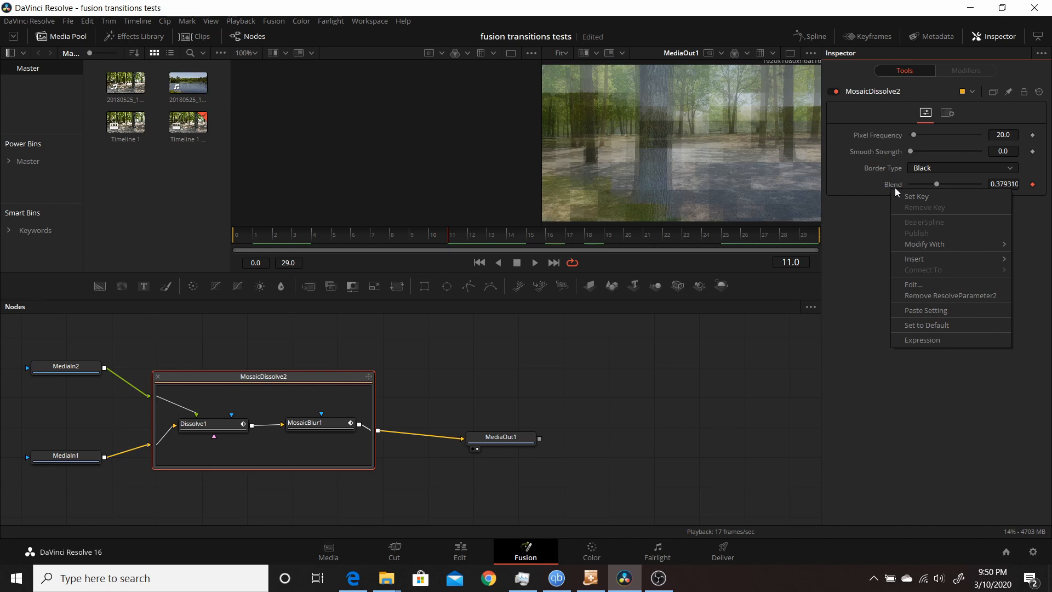
click(847, 215)
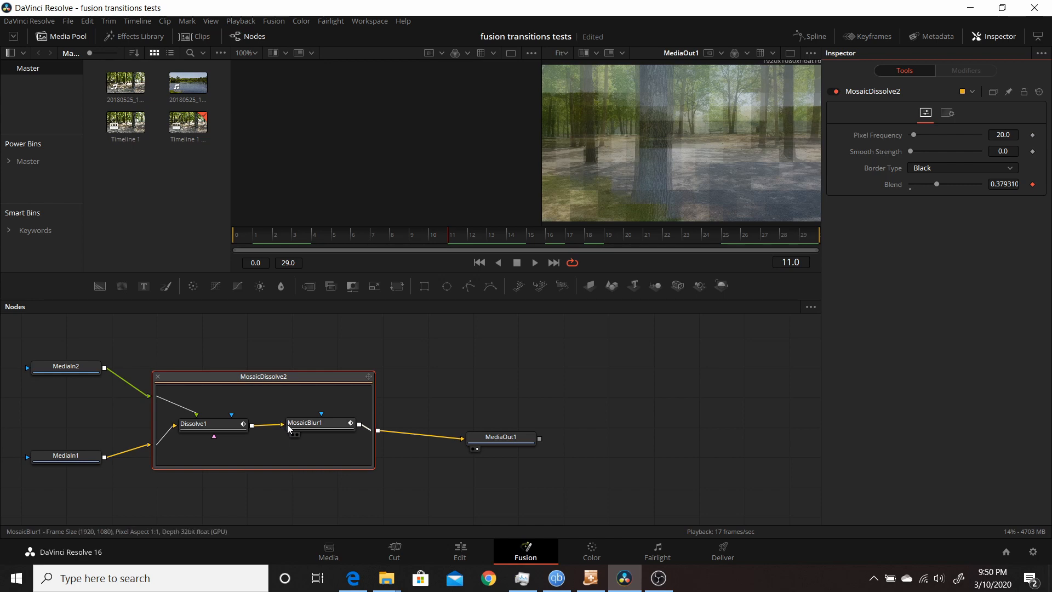
click(305, 423)
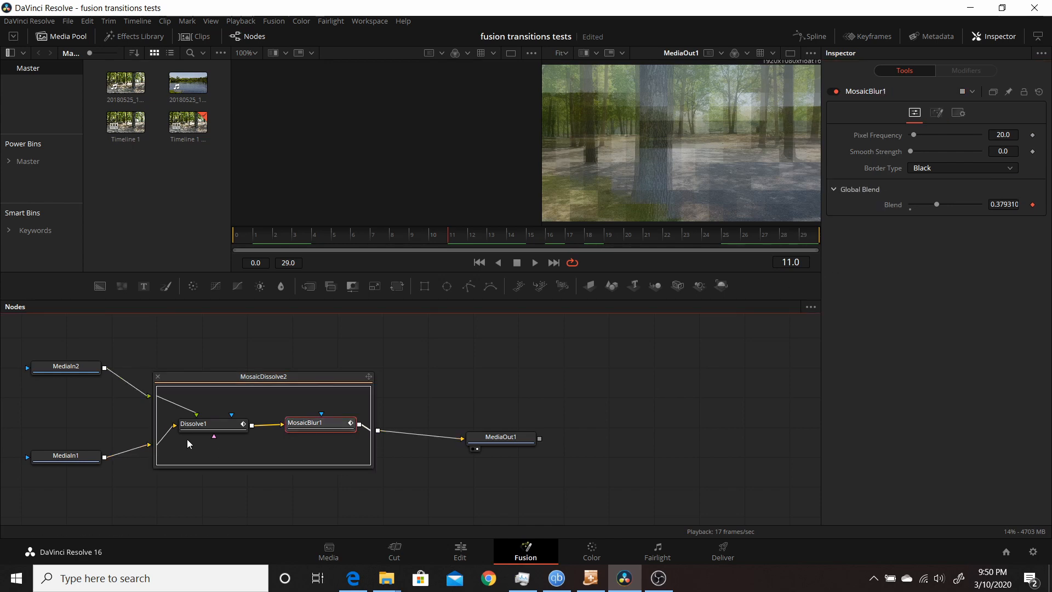
click(195, 426)
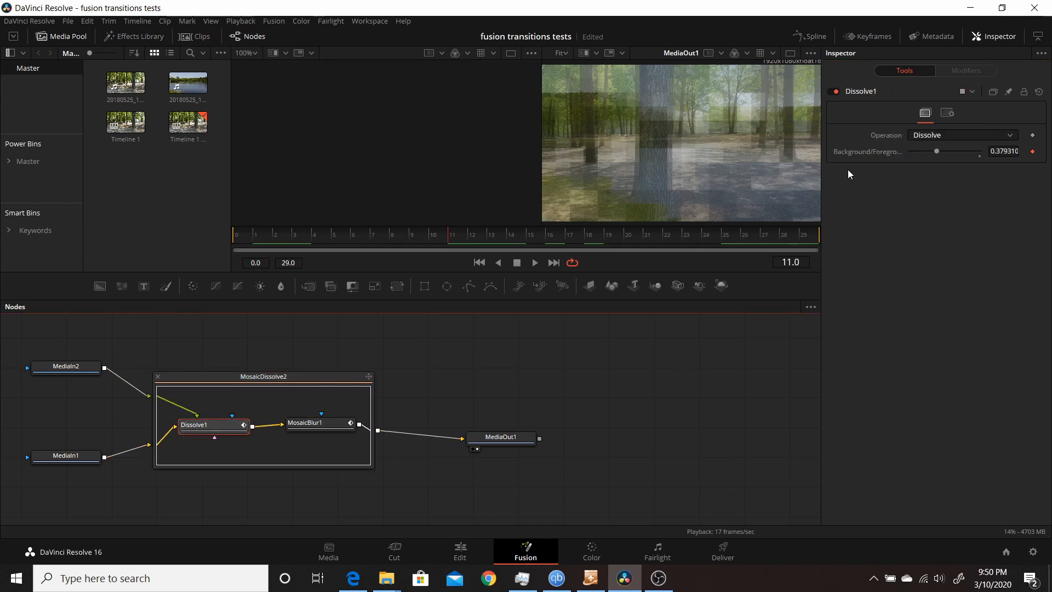
right_click(854, 153)
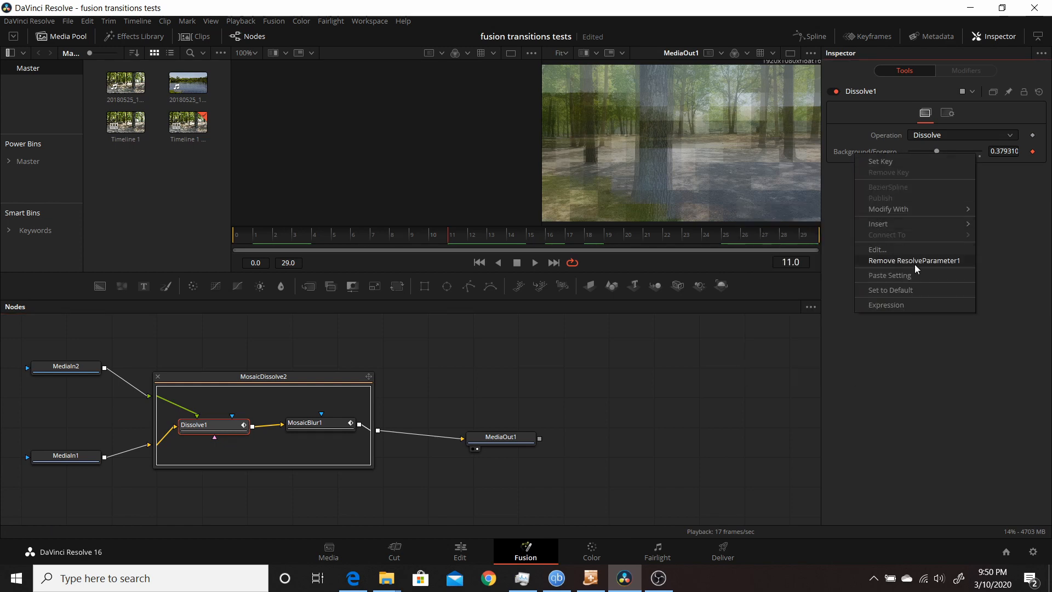
click(895, 354)
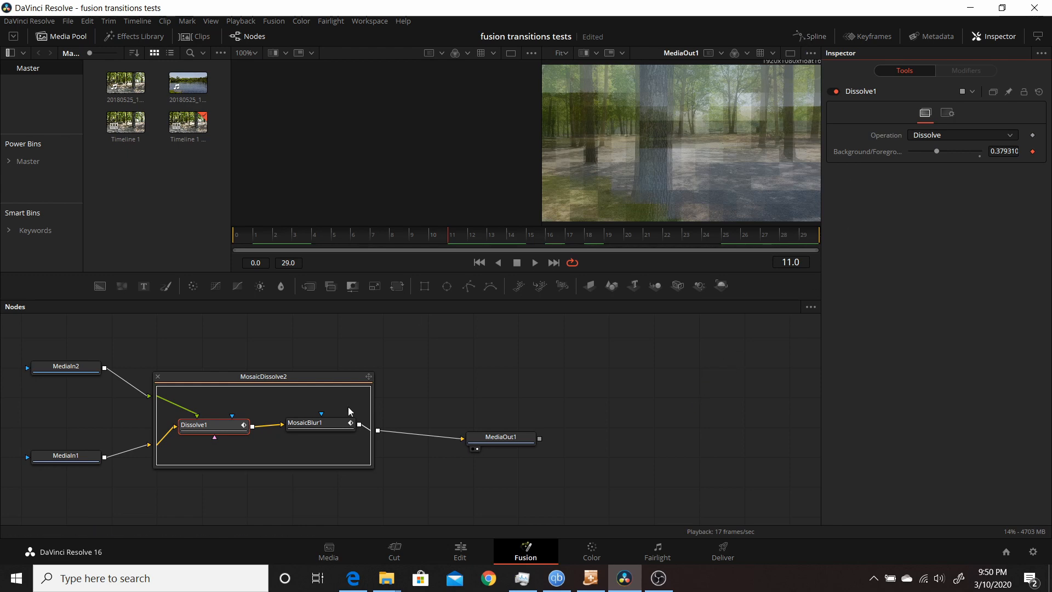
- Open the Spline editor for MosaicBlur1 and switch the displayed curve to Dissolve1's Background/Foreground parameter
click(315, 427)
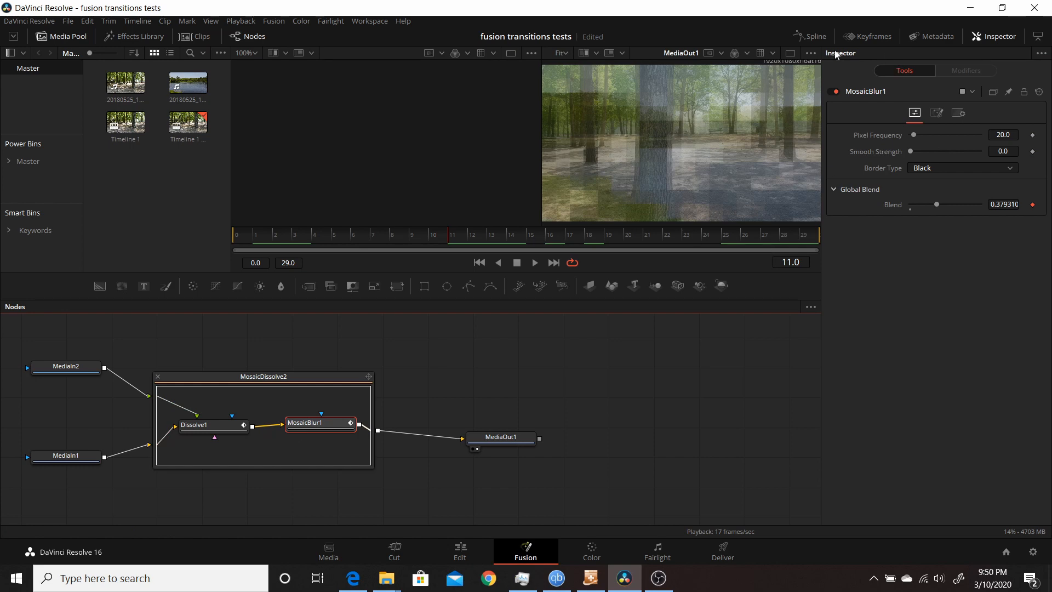
click(812, 36)
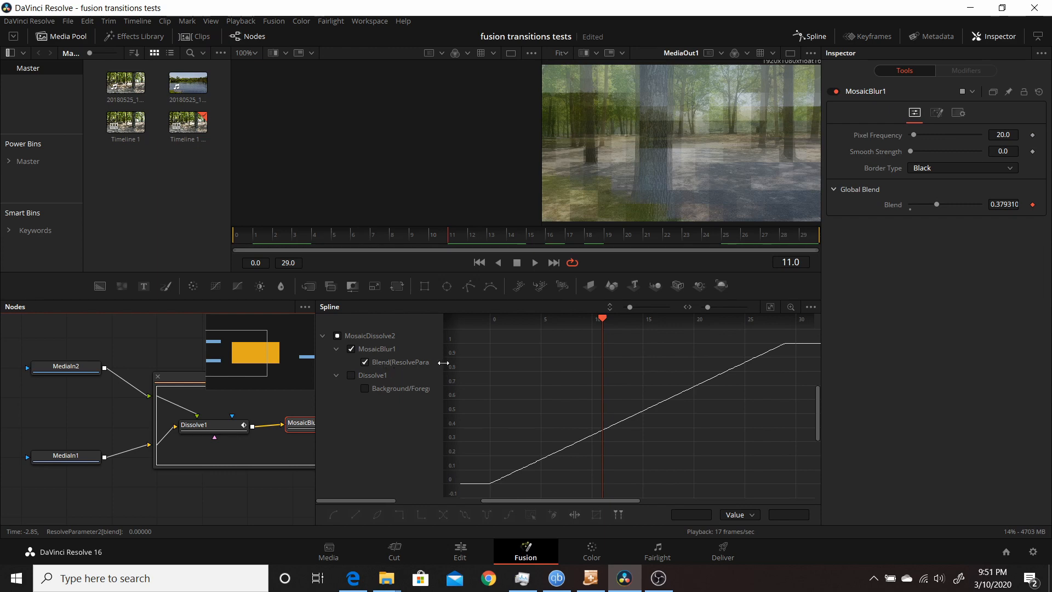
drag(444, 364, 432, 389)
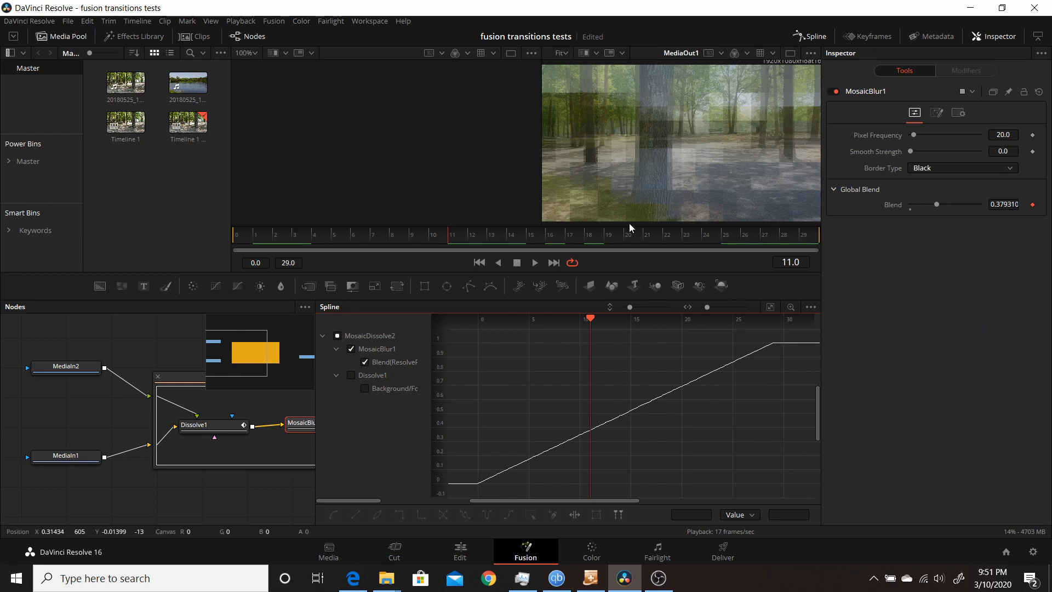
drag(241, 242, 391, 251)
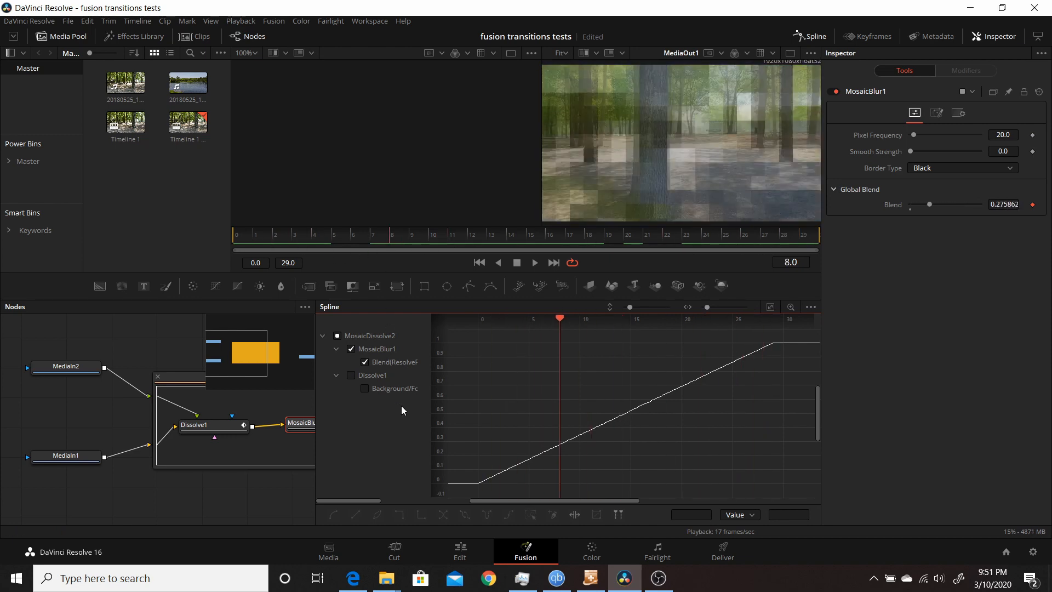
click(337, 336)
click(365, 389)
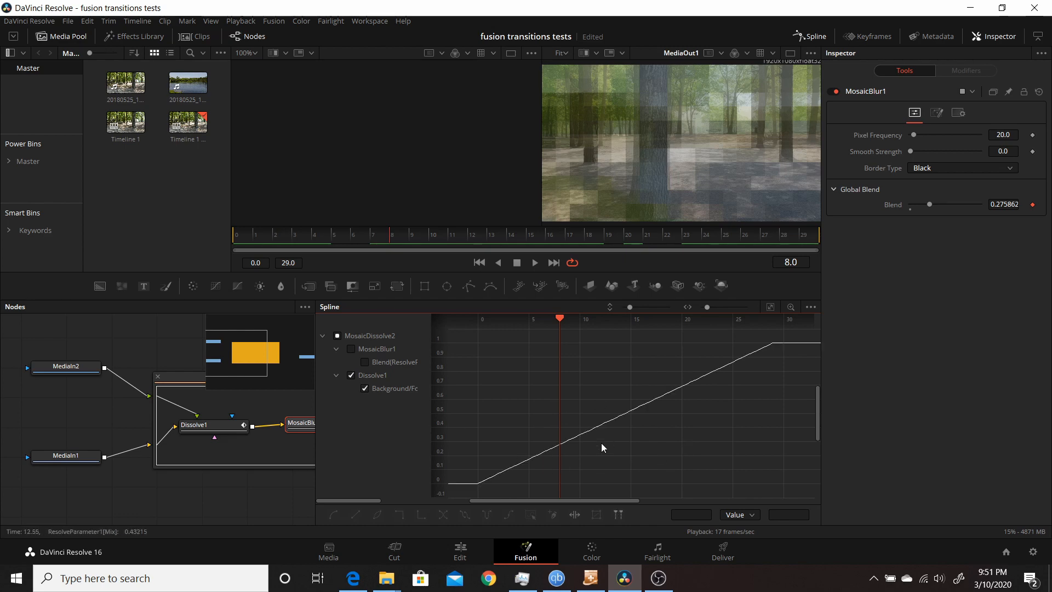
- Scrub along the Dissolve1 spline, close the Spline editor and check MosaicBlur1's Blend context menu again
drag(750, 336, 783, 361)
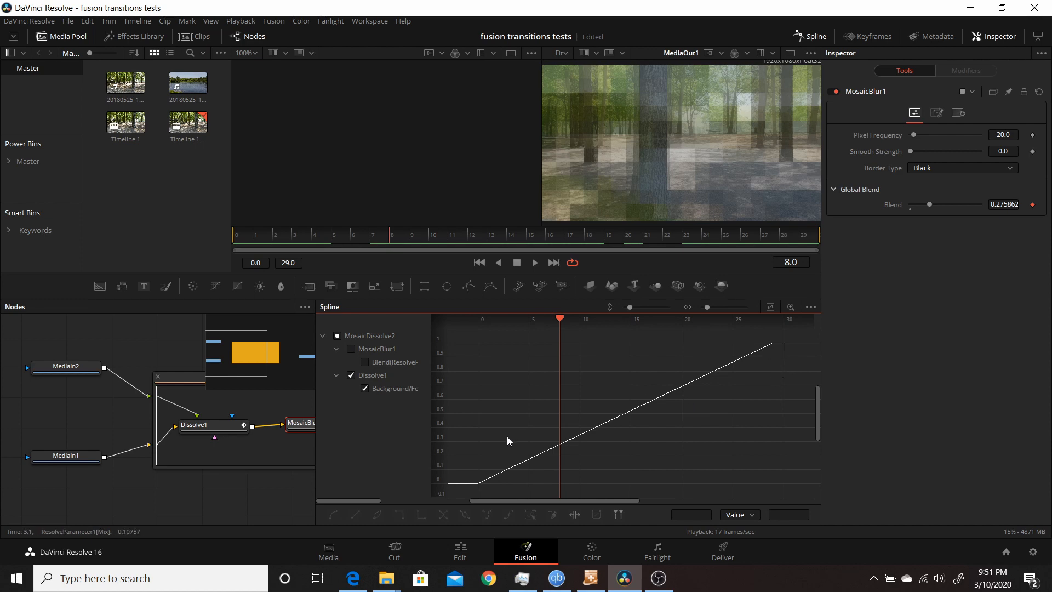
drag(488, 498, 489, 496)
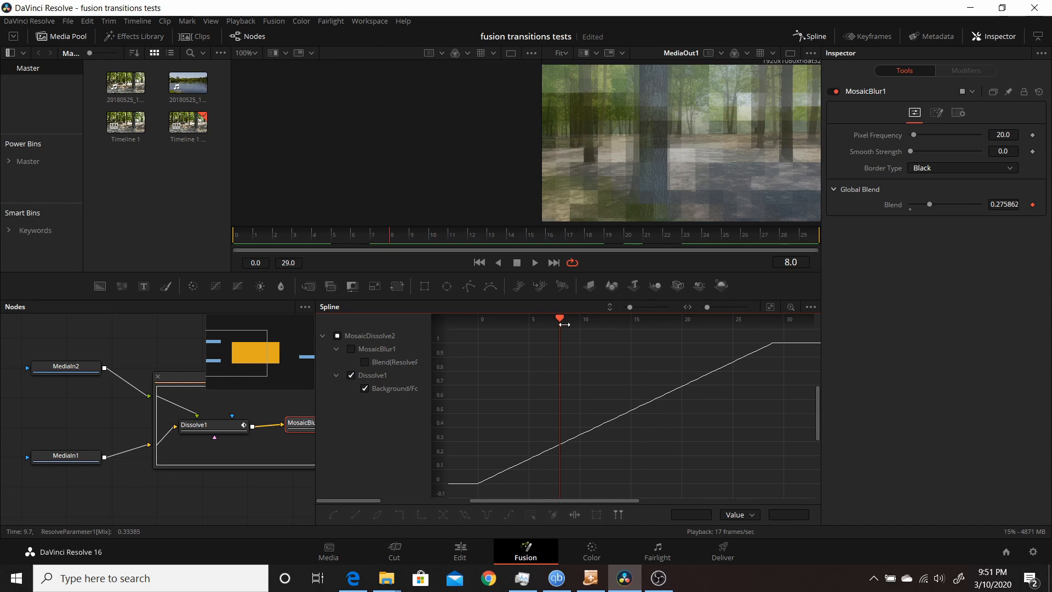
drag(560, 319, 586, 379)
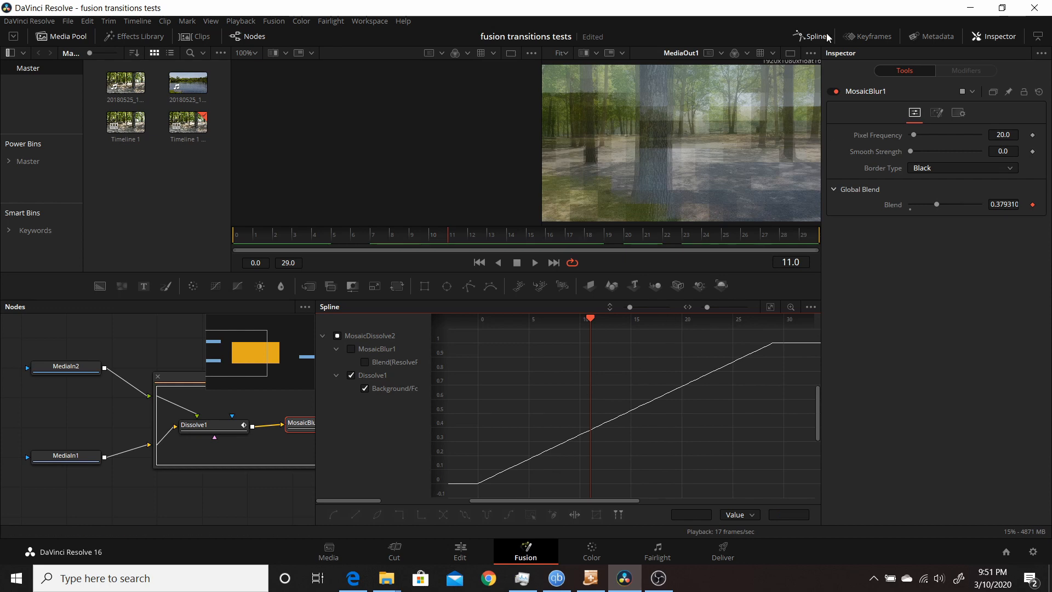
click(806, 37)
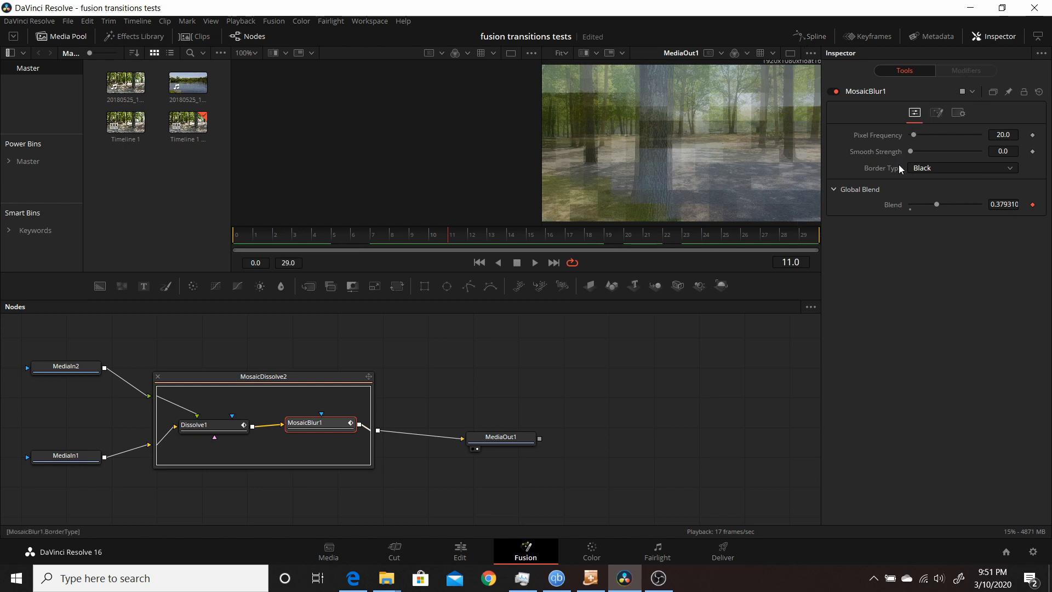
right_click(892, 206)
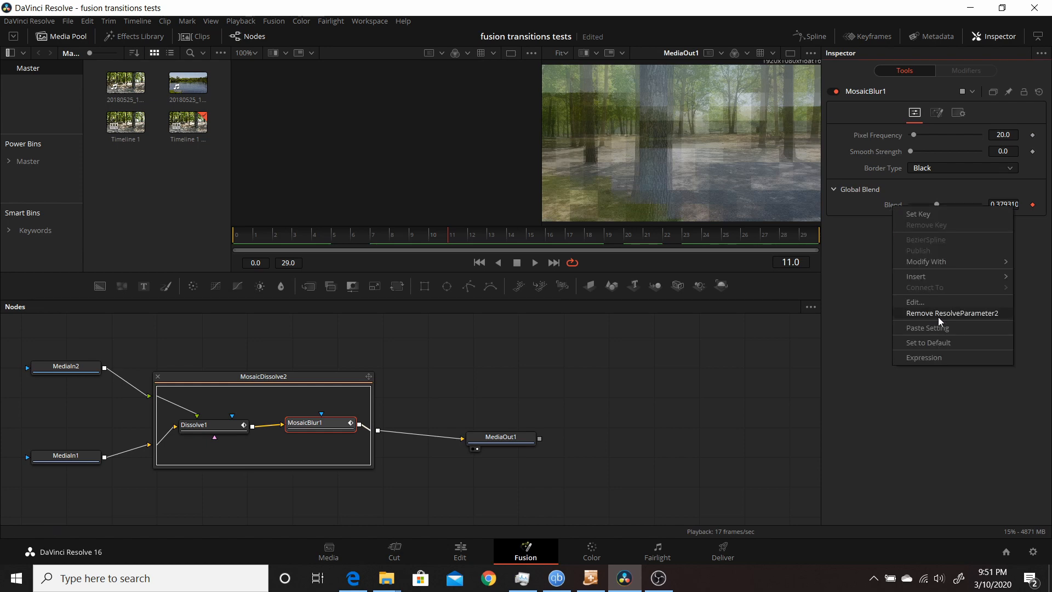
click(876, 277)
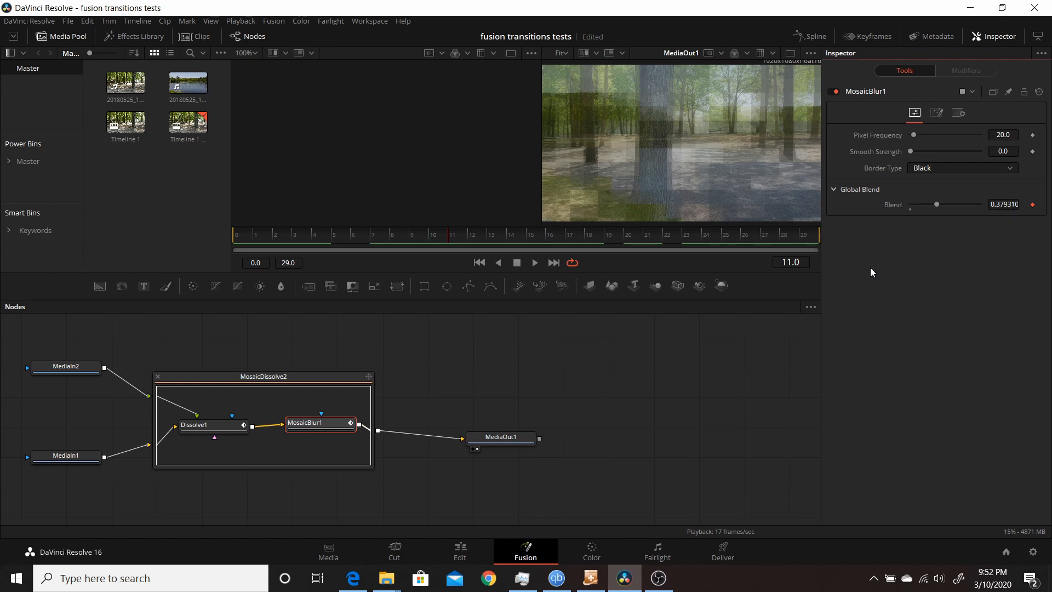
- Nudge the Dissolve1 node slightly right, then view MosaicBlur1's splines through Edit Splines and close them
drag(203, 436, 209, 433)
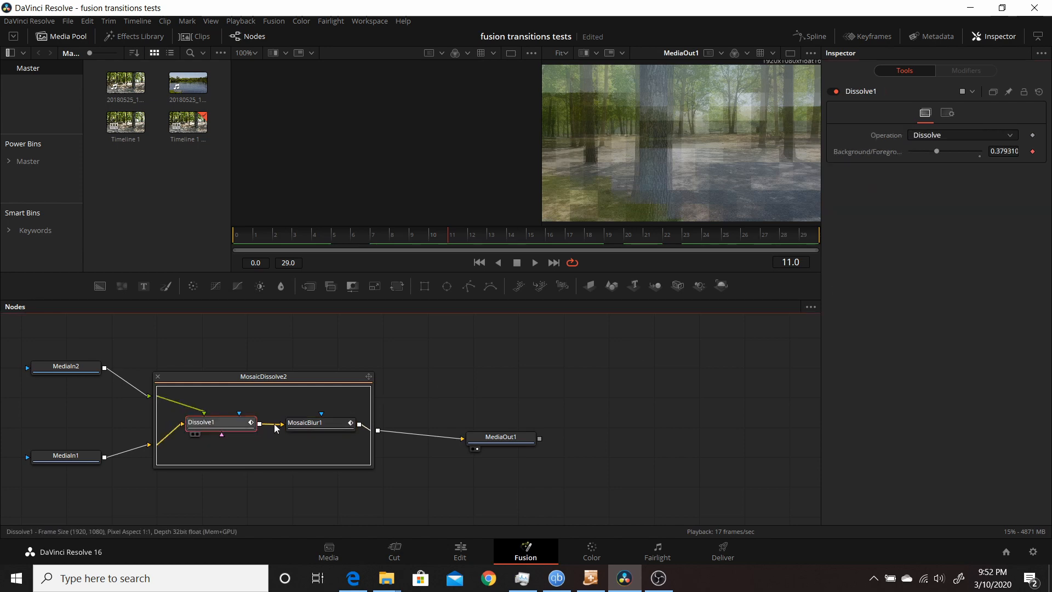
click(298, 423)
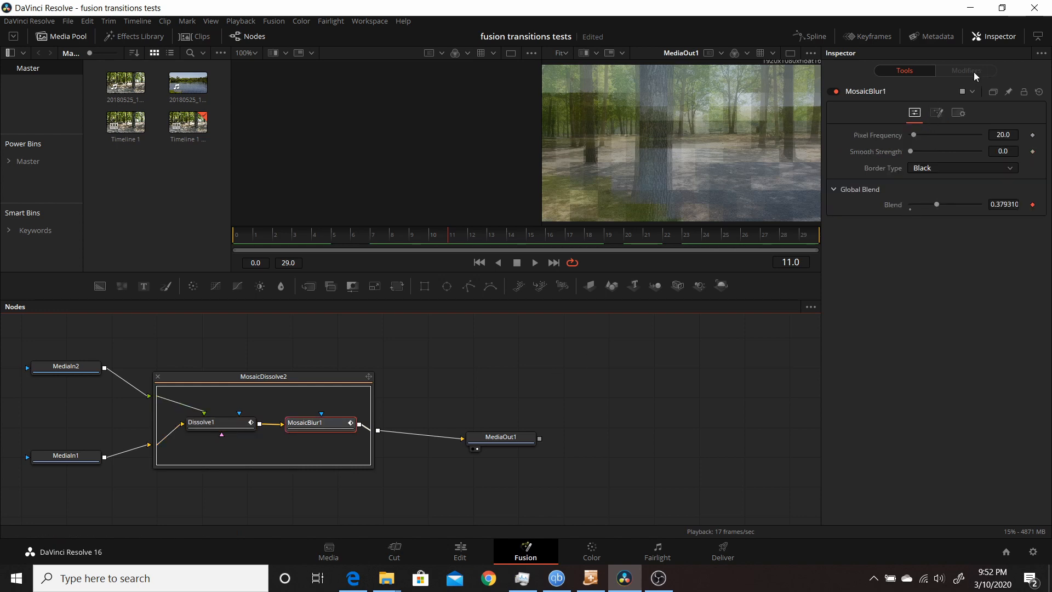
right_click(316, 427)
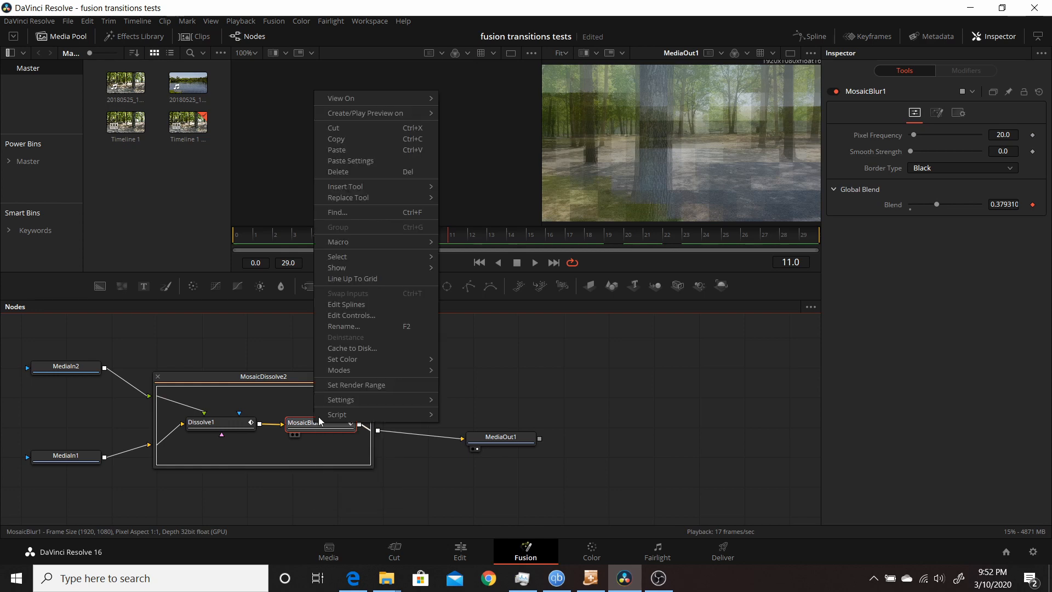
click(347, 305)
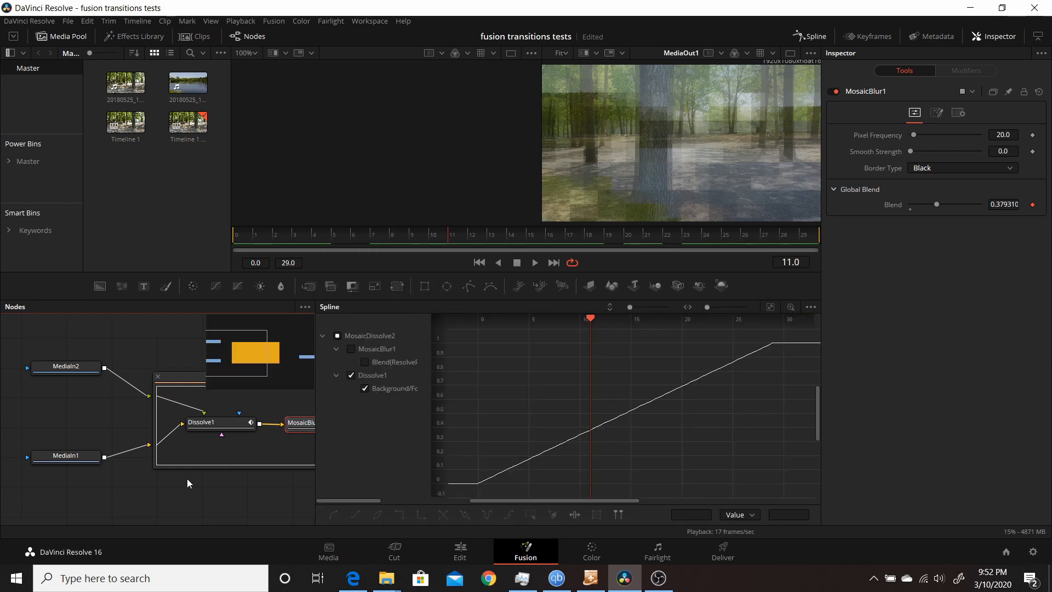
click(815, 36)
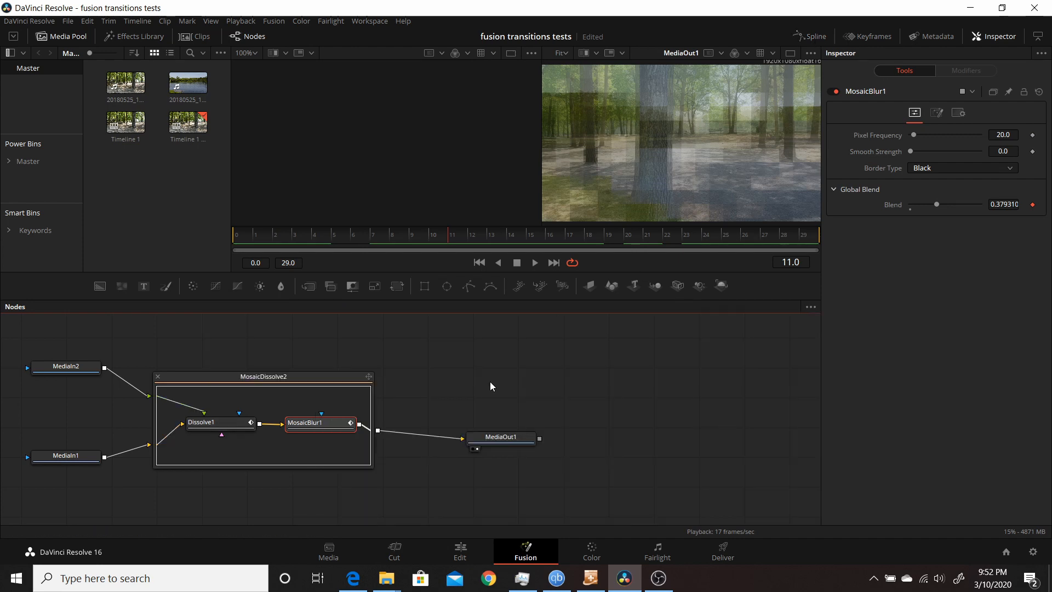
- Open Dissolve1's splines through Edit Splines, then close the Spline editor
click(246, 426)
right_click(242, 429)
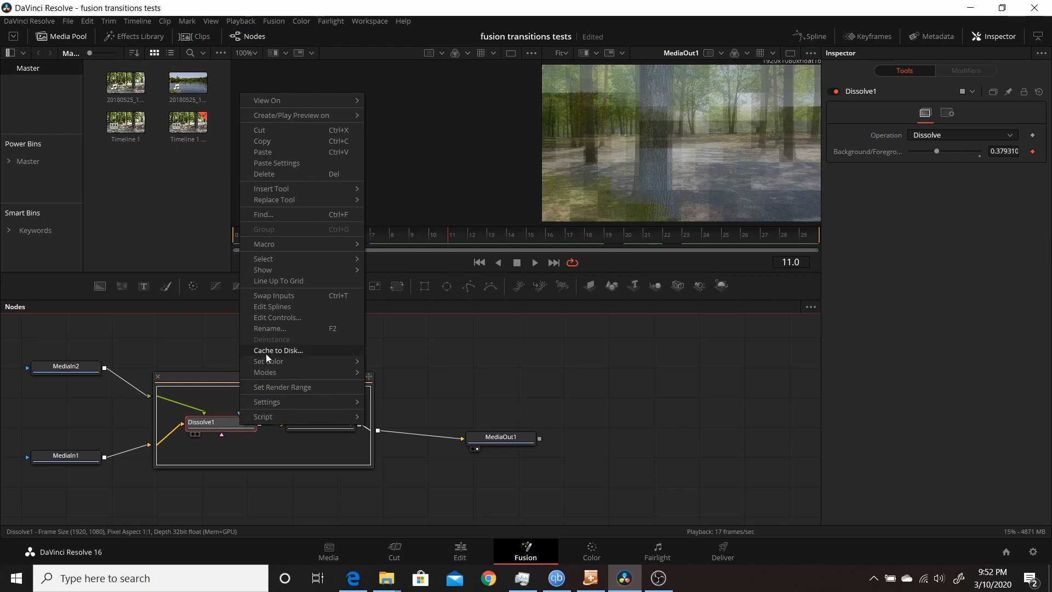
click(275, 308)
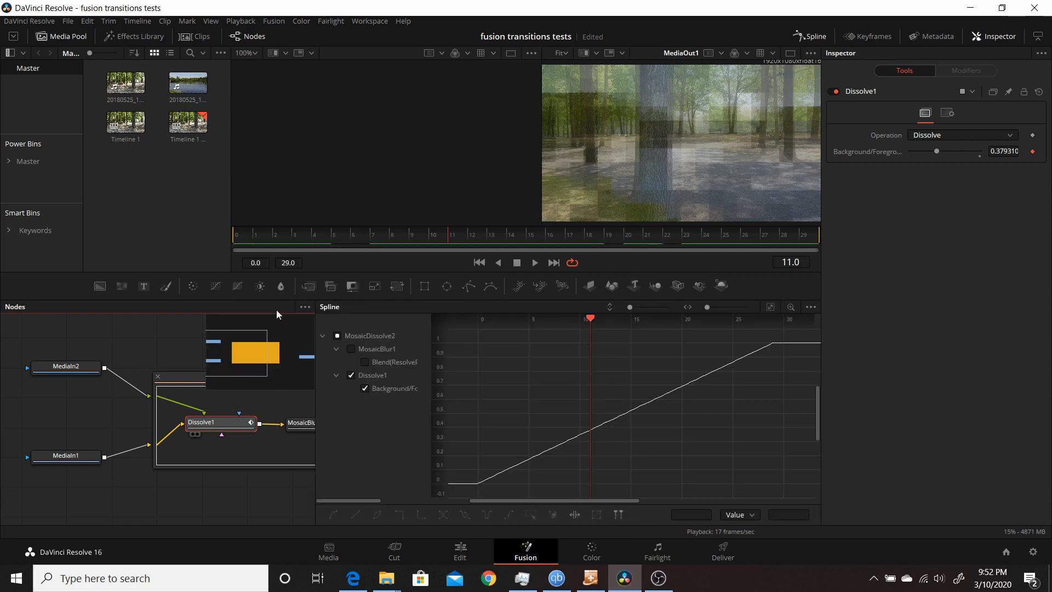
click(797, 36)
- Select MosaicBlur1 and inspect its ResolveParameter modifier's parameter and time settings
click(307, 424)
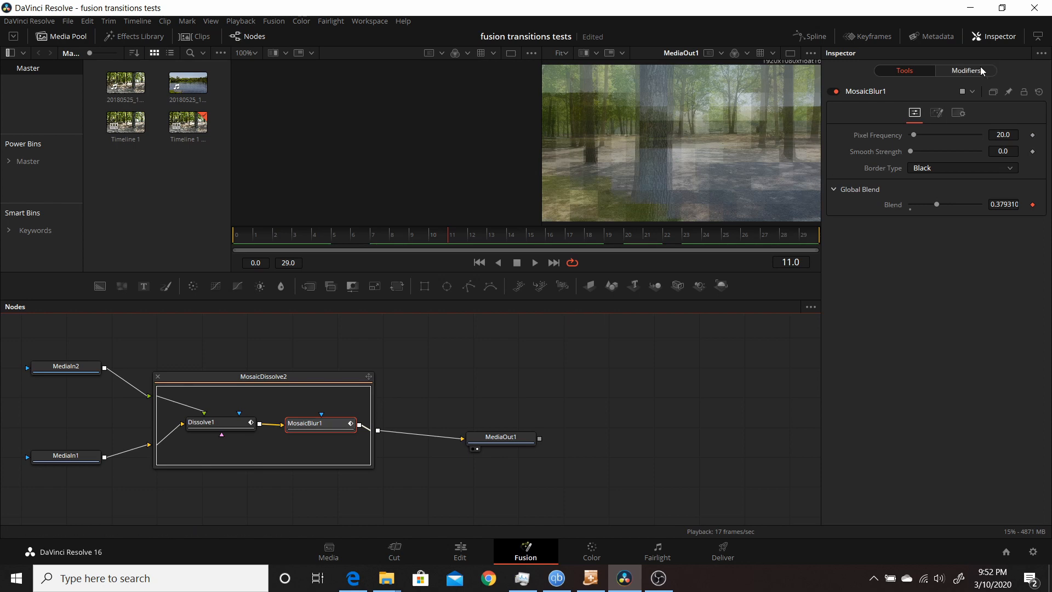
click(238, 423)
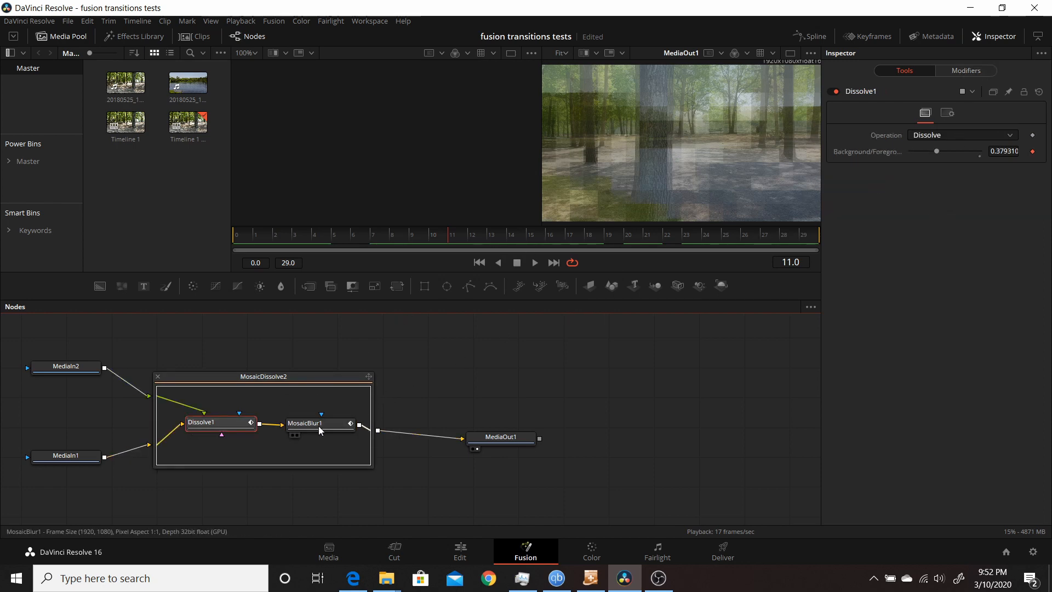
click(318, 426)
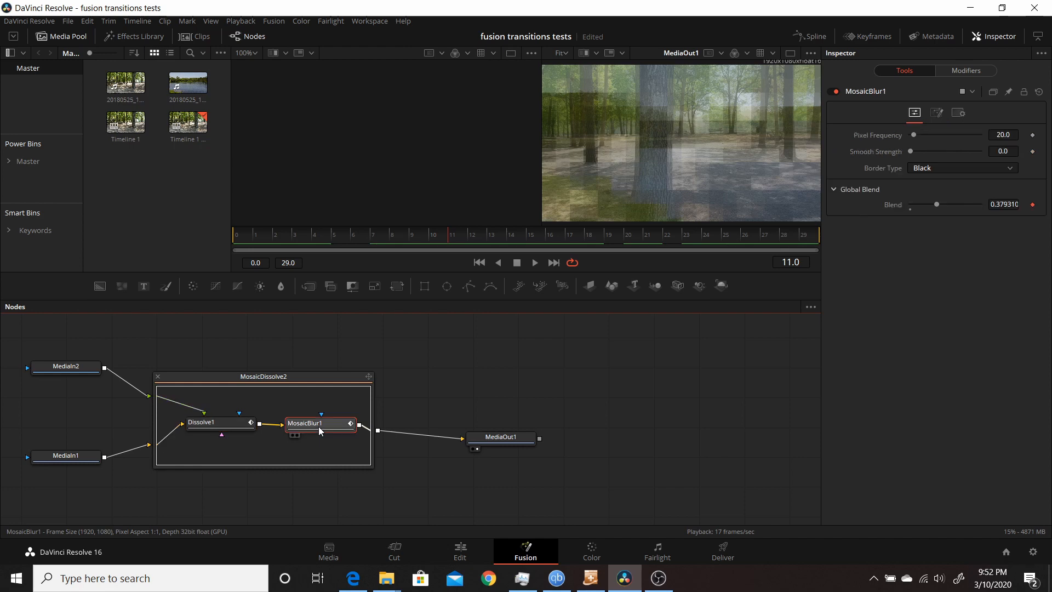
click(972, 71)
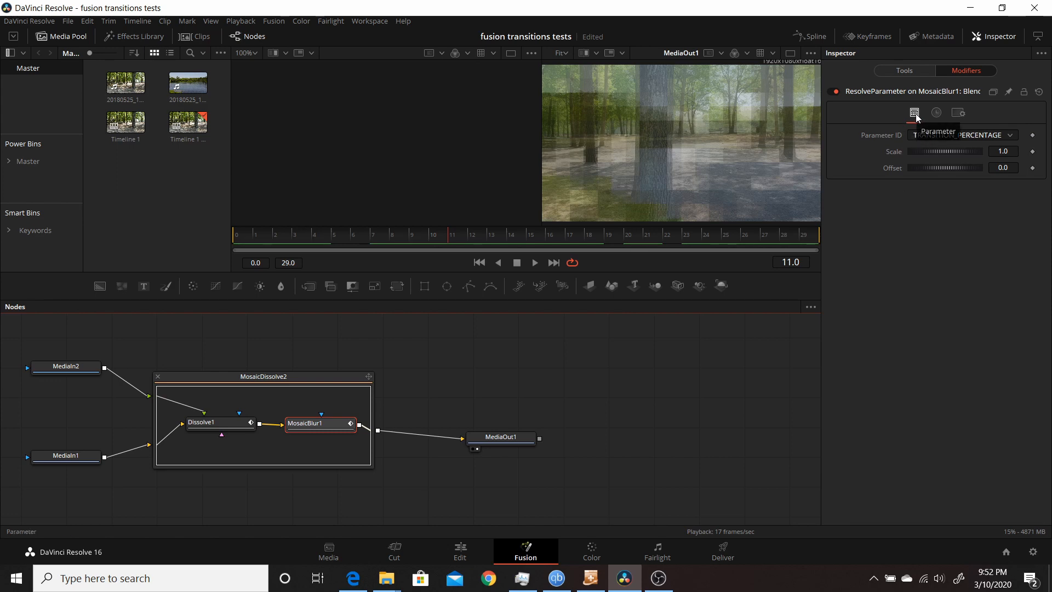
click(937, 112)
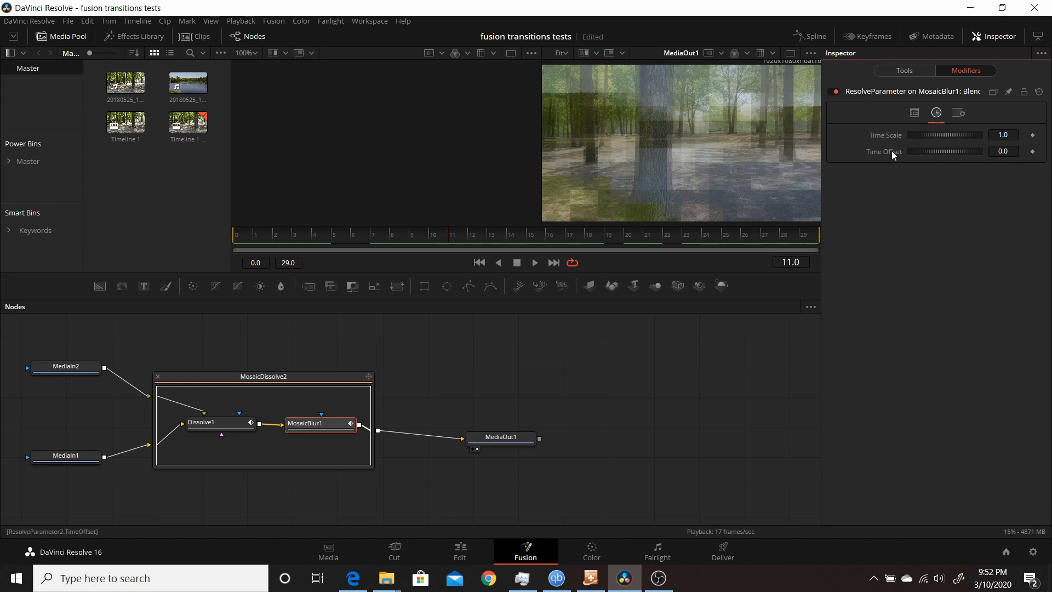
click(914, 114)
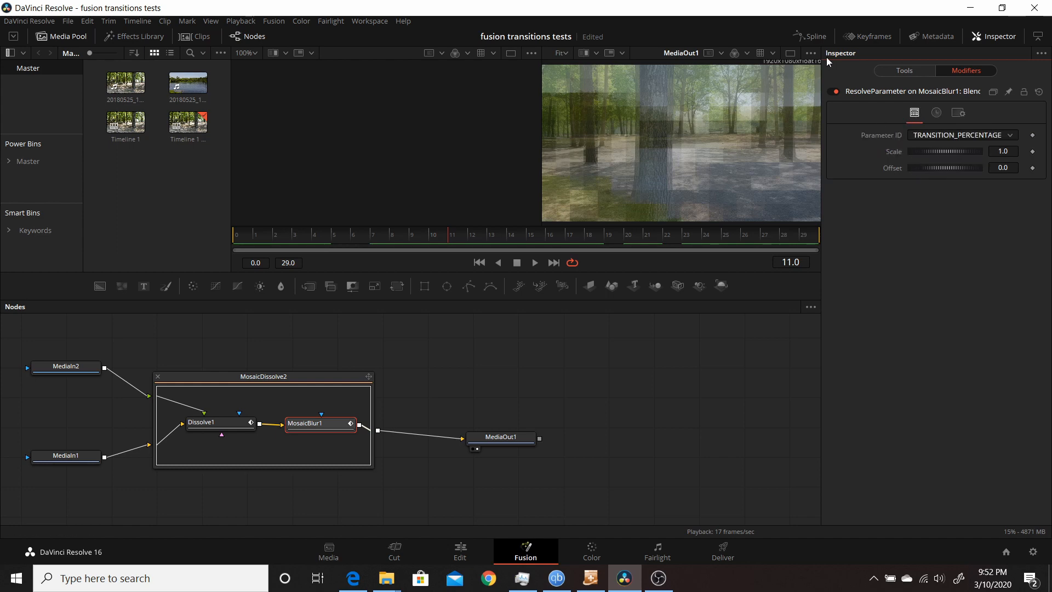
- Open the Spline editor and widen its curve panel
click(810, 38)
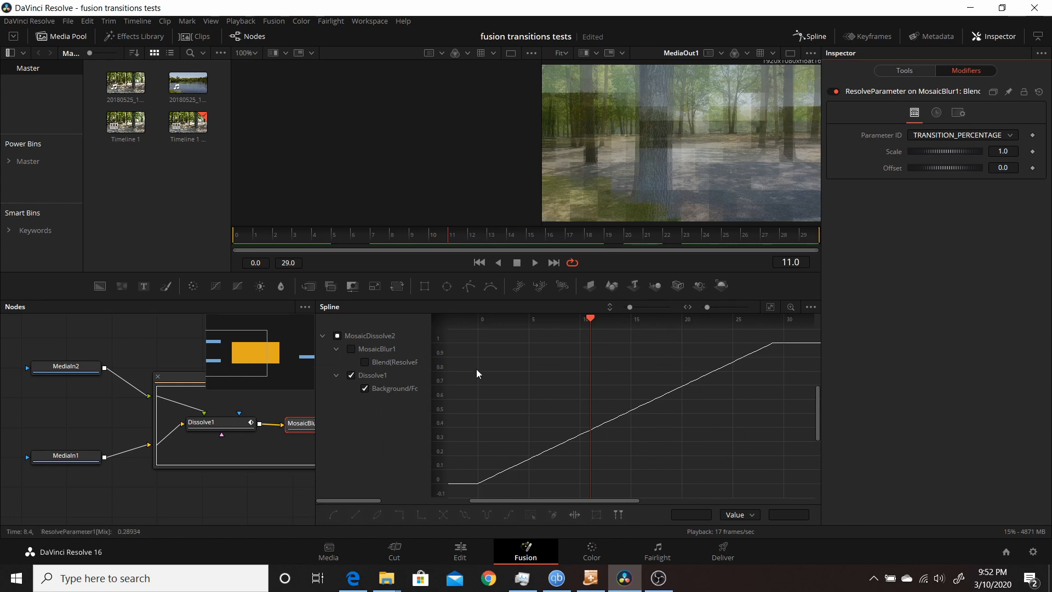
drag(431, 381, 428, 380)
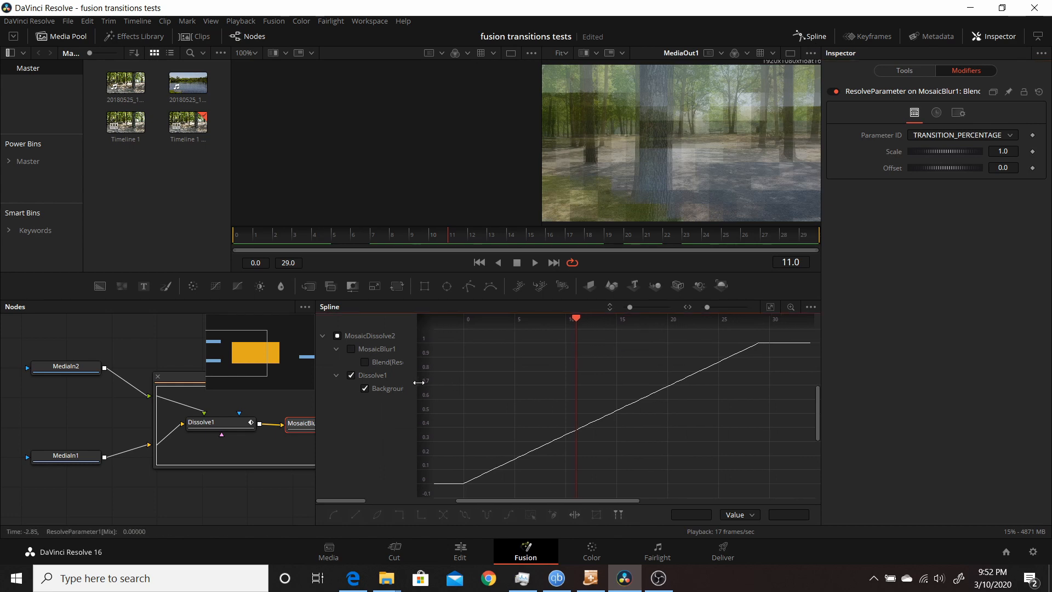
drag(314, 386, 283, 386)
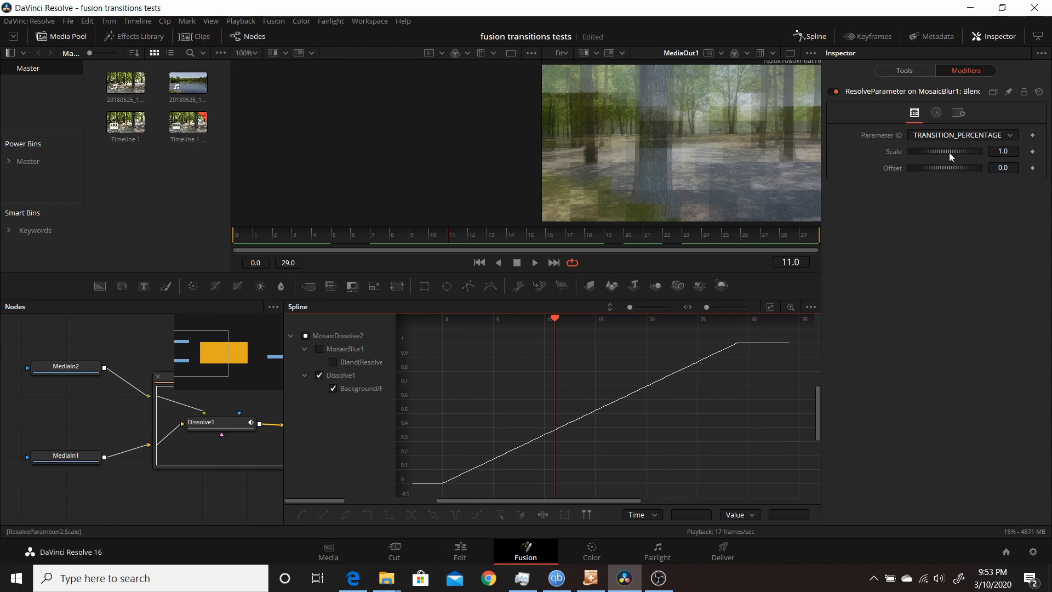
- Show only MosaicBlur1's Blend curve while trying modifier Scale values of about 0.76 and 0.62, then reset Scale to default
drag(950, 152, 931, 150)
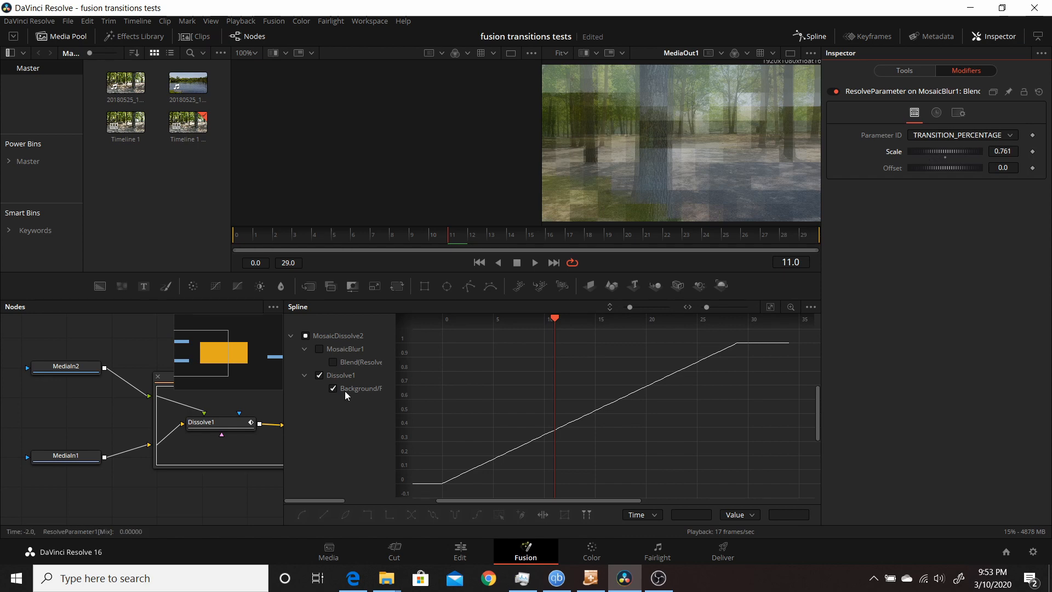
click(319, 376)
click(333, 362)
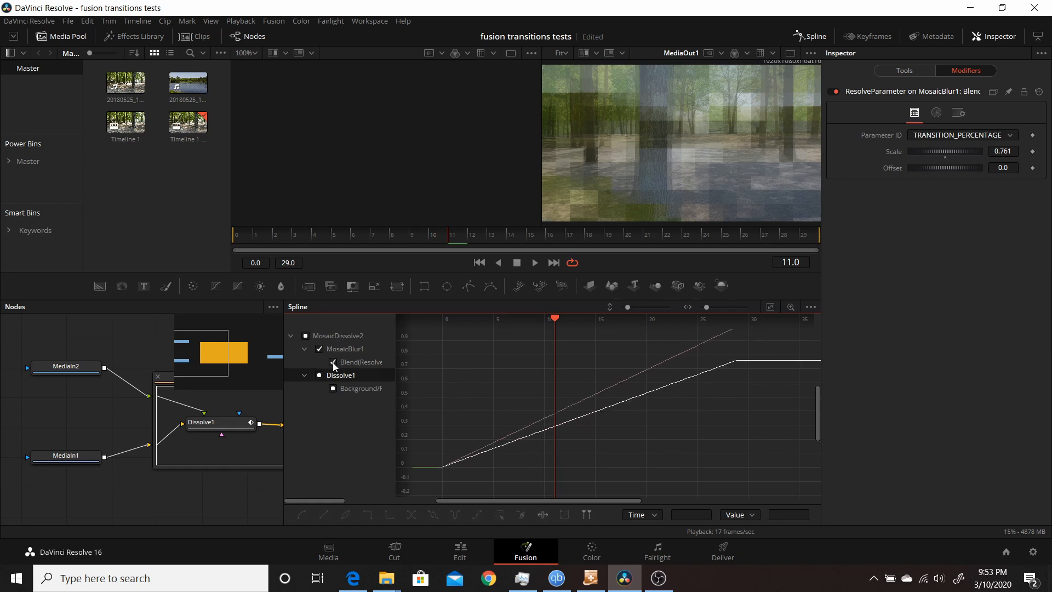
click(320, 376)
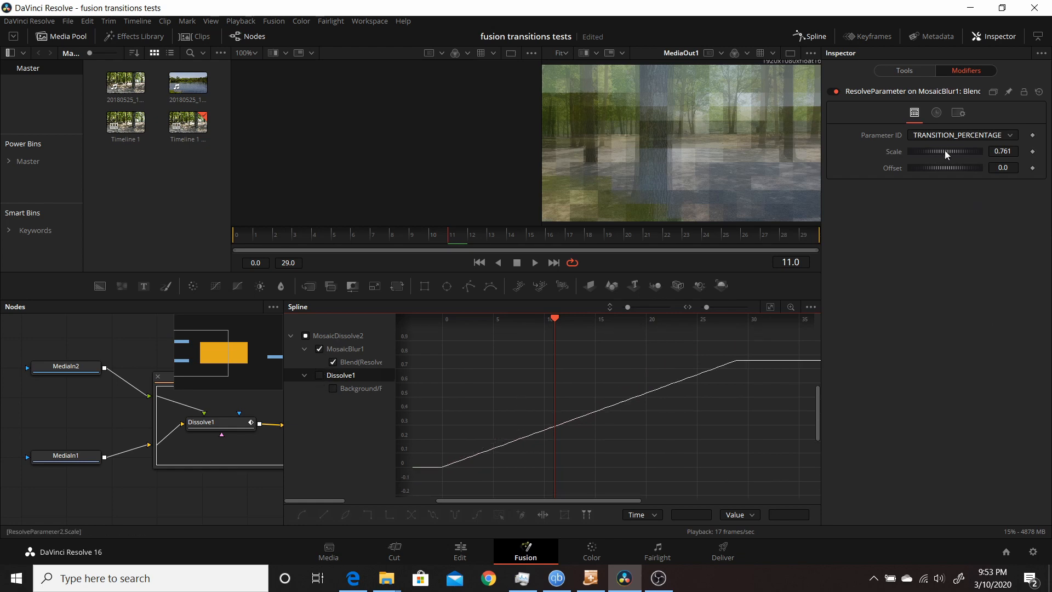
mouse_move(945, 150)
mouse_down()
mouse_move(930, 153)
mouse_move(954, 149)
mouse_move(943, 150)
mouse_up()
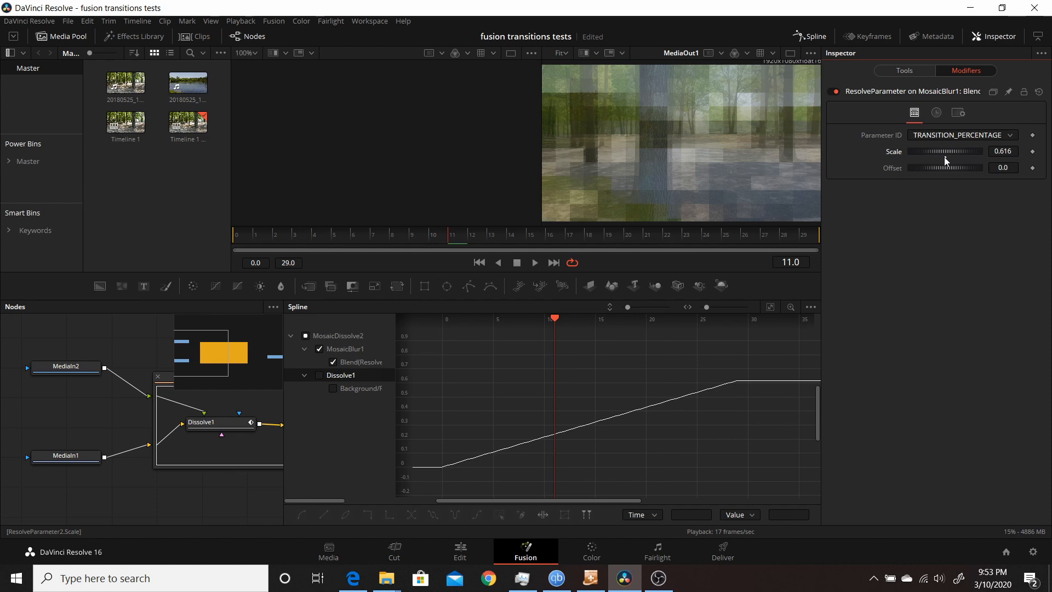
double_click(945, 156)
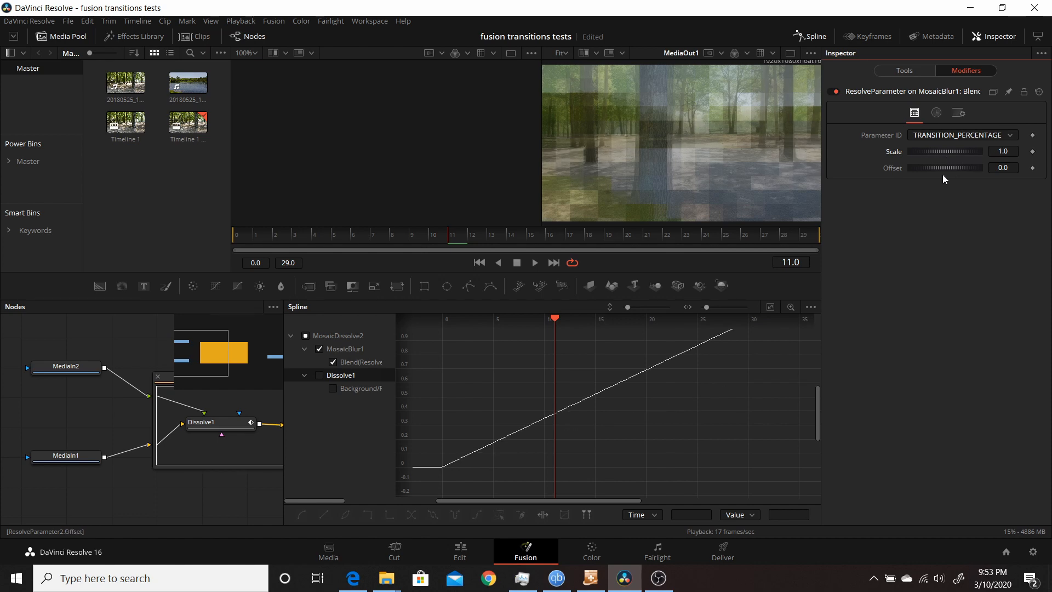
- Fit the curve view, try a modifier Offset of about 0.3 while scrubbing to frame 3, then reset Offset
click(771, 306)
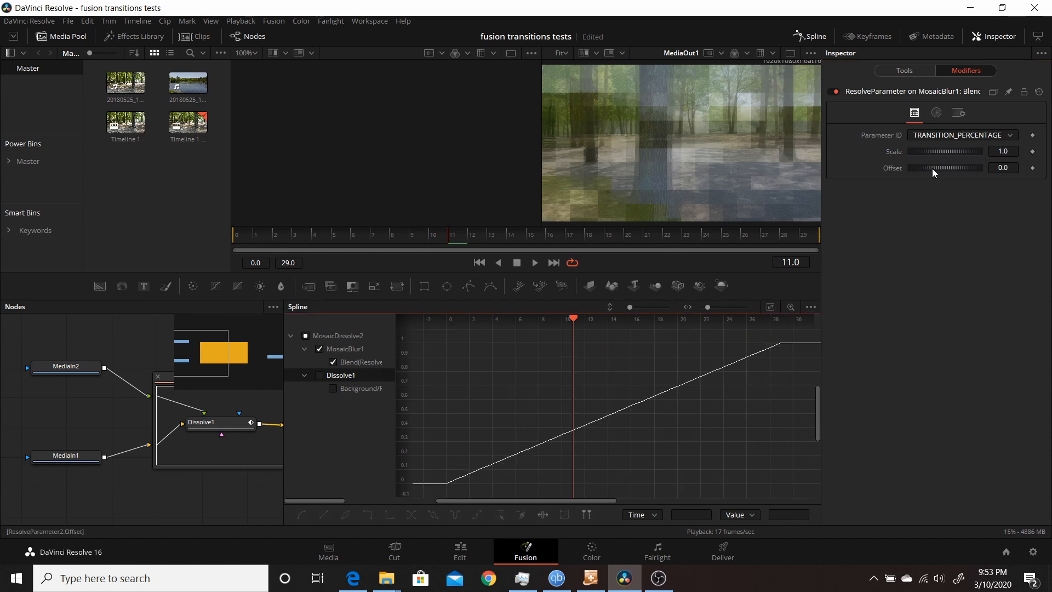
drag(932, 169, 955, 167)
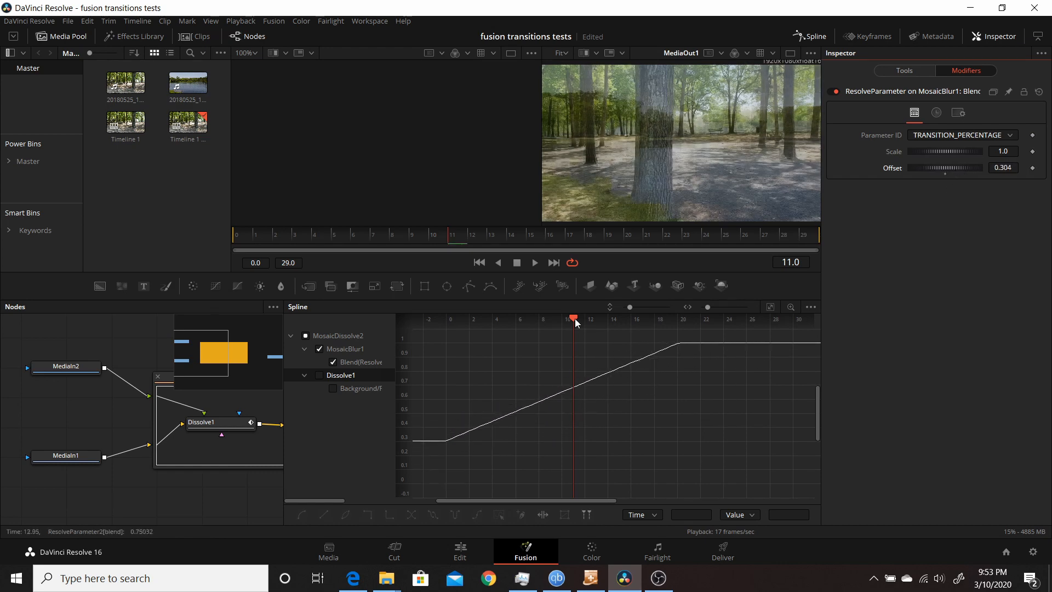
drag(574, 318, 477, 365)
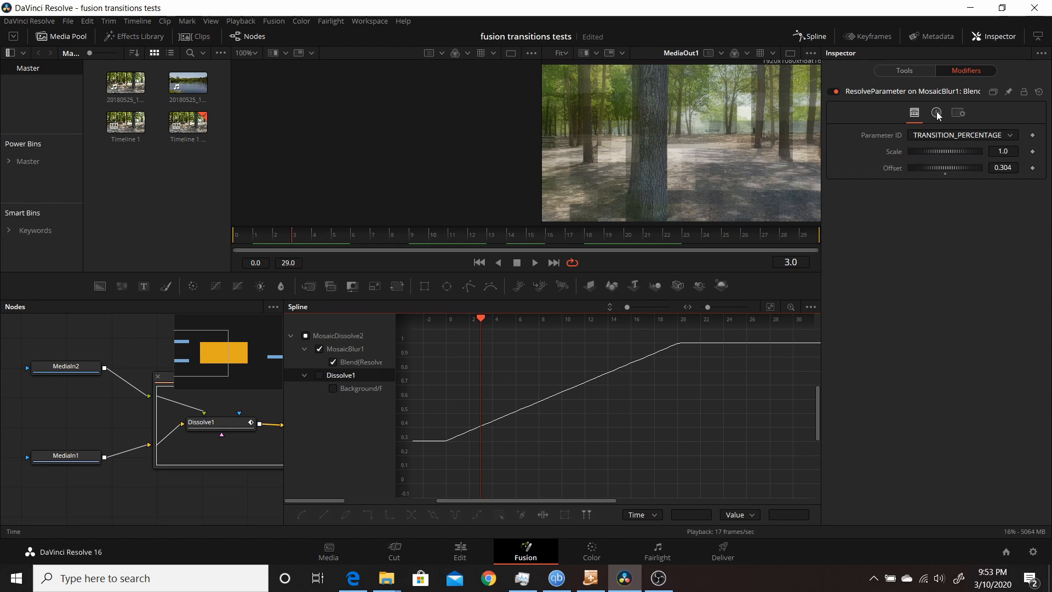
double_click(946, 172)
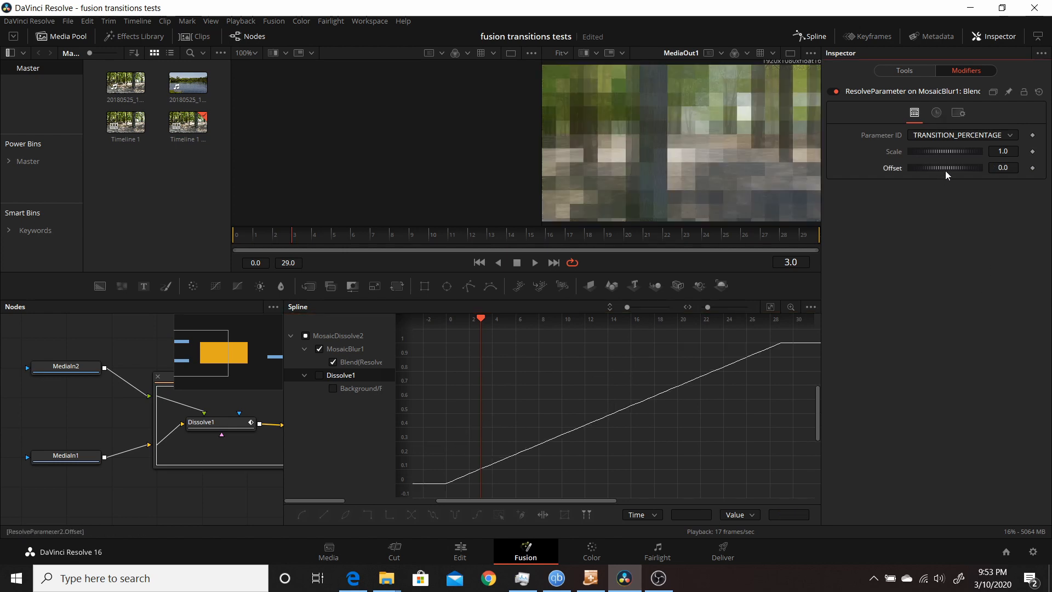
- Try a Time Scale of about 1.57 and a Time Offset of about 0.33, resetting each to default
click(938, 112)
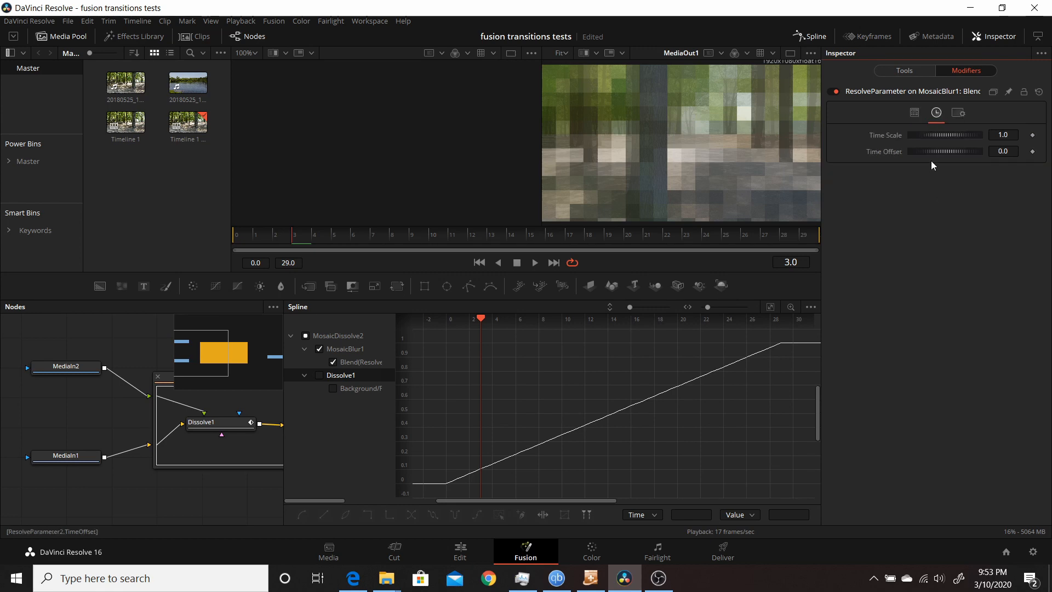
drag(931, 133, 974, 134)
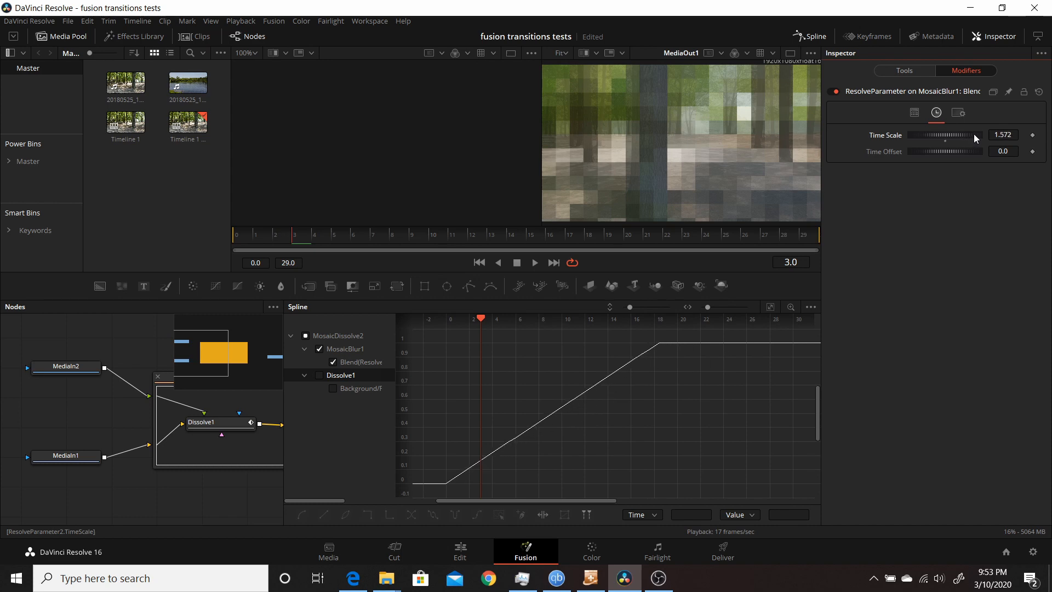
double_click(945, 140)
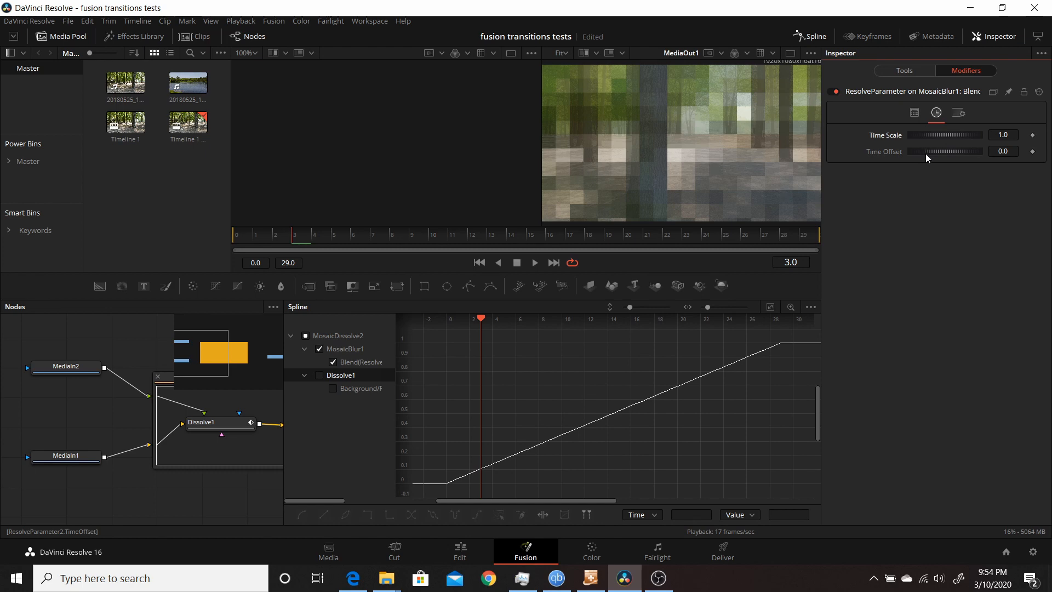
drag(925, 153, 950, 167)
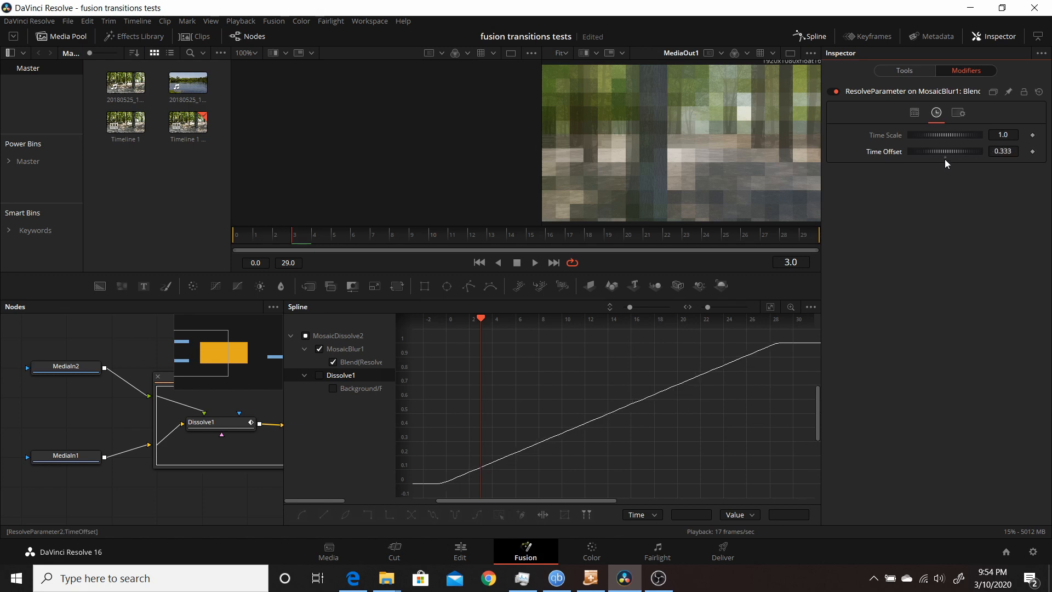
double_click(945, 159)
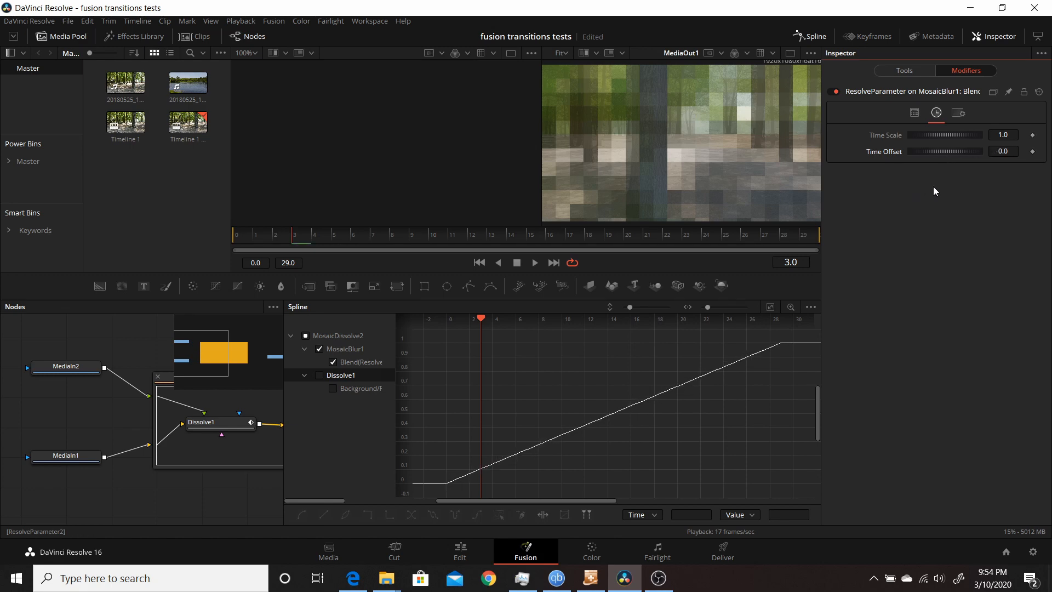
- Keyframe the modifier's Scale at 1.0 on frame 0, 0.478 on frame 14 and 1.0 on frame 28
click(914, 113)
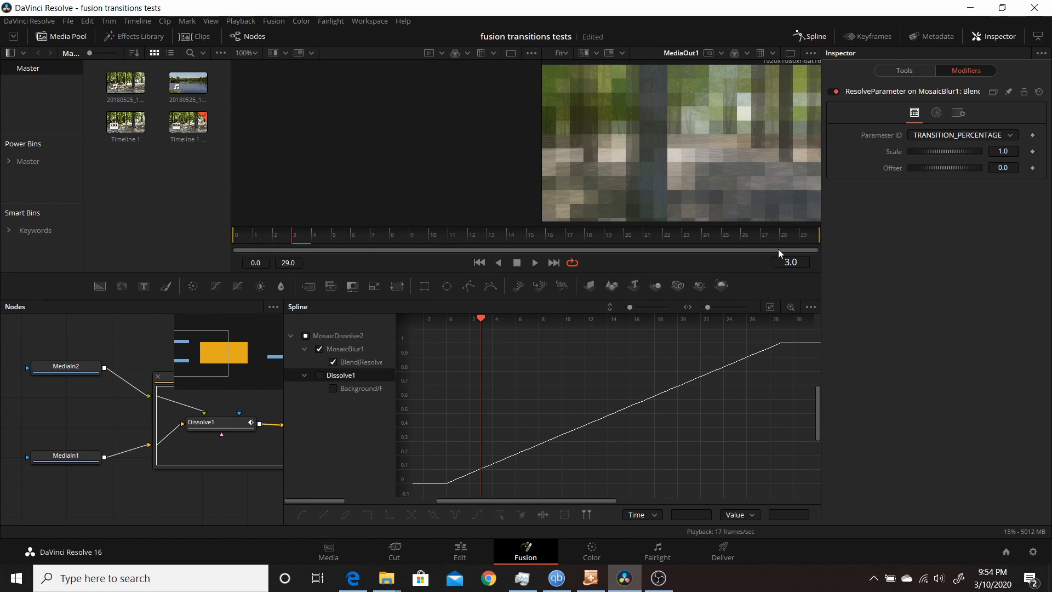
click(478, 263)
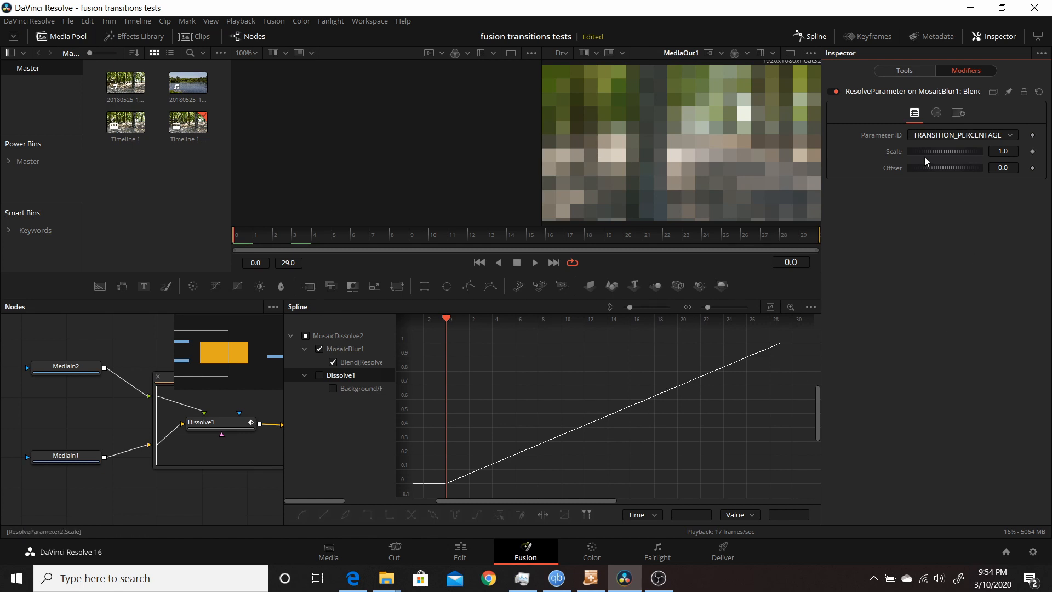
click(1034, 152)
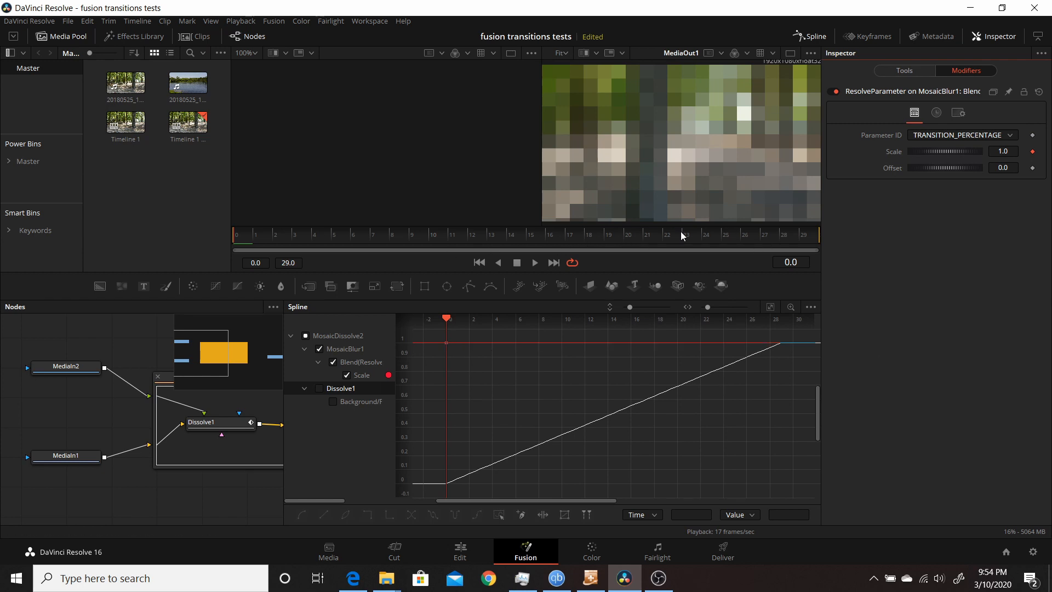
click(510, 236)
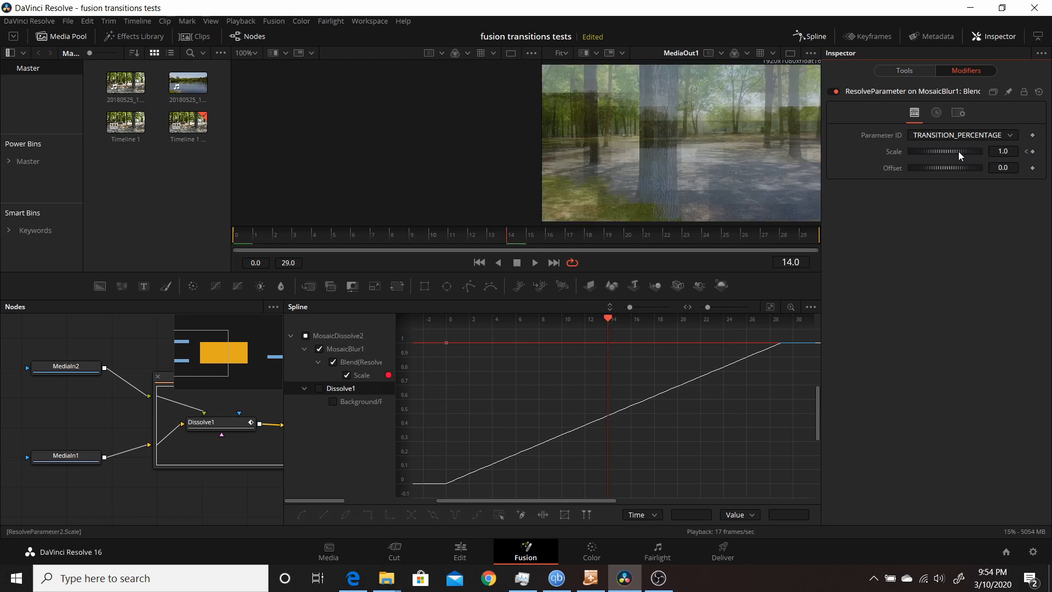
drag(959, 151, 921, 153)
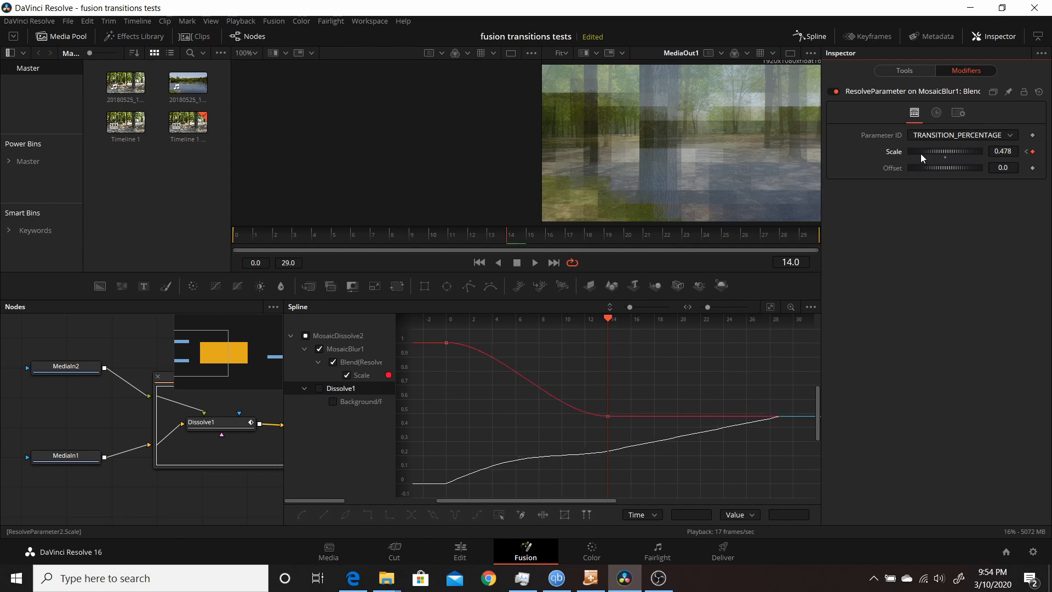
click(795, 235)
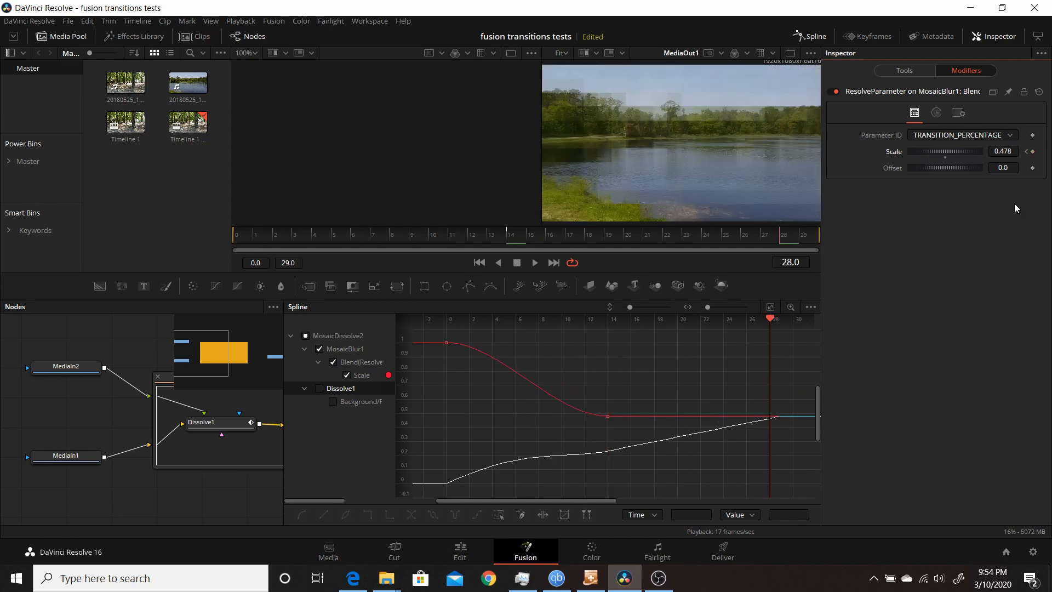
double_click(946, 158)
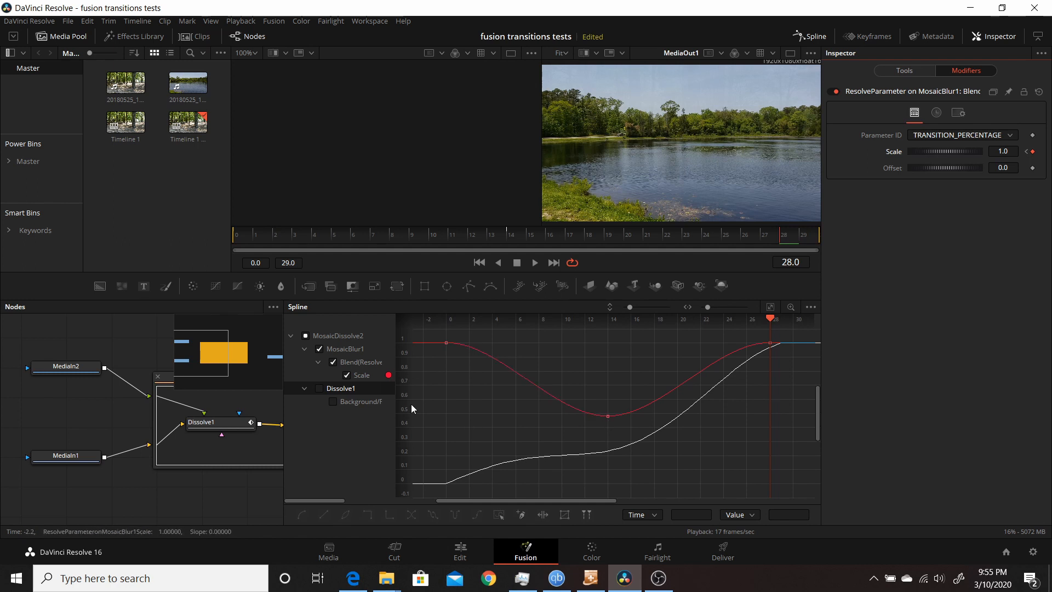
- Display only the Scale curve and lengthen the left handle of its frame-28 keyframe
click(305, 335)
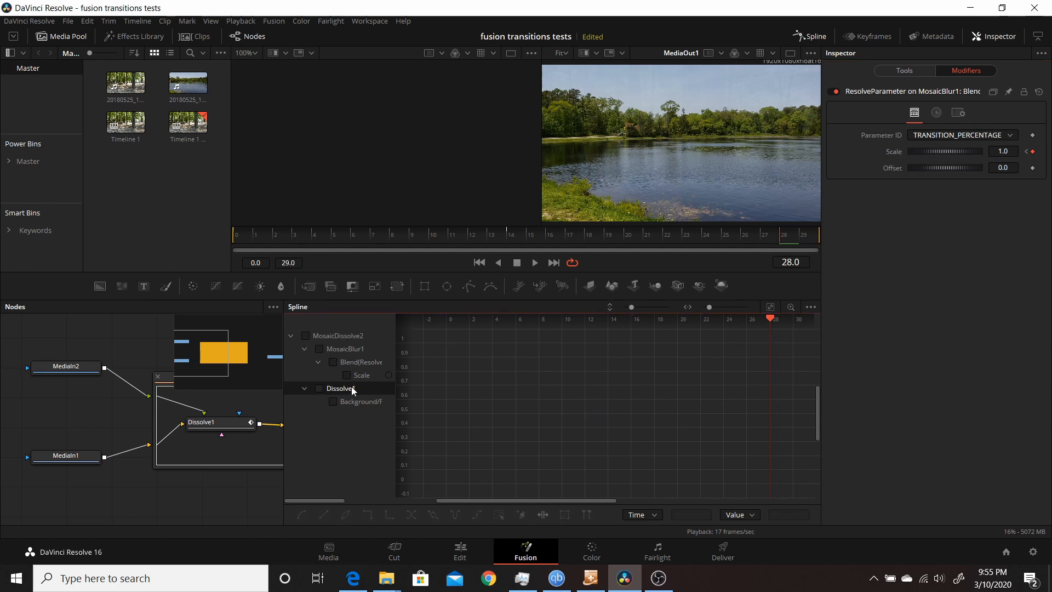
click(346, 375)
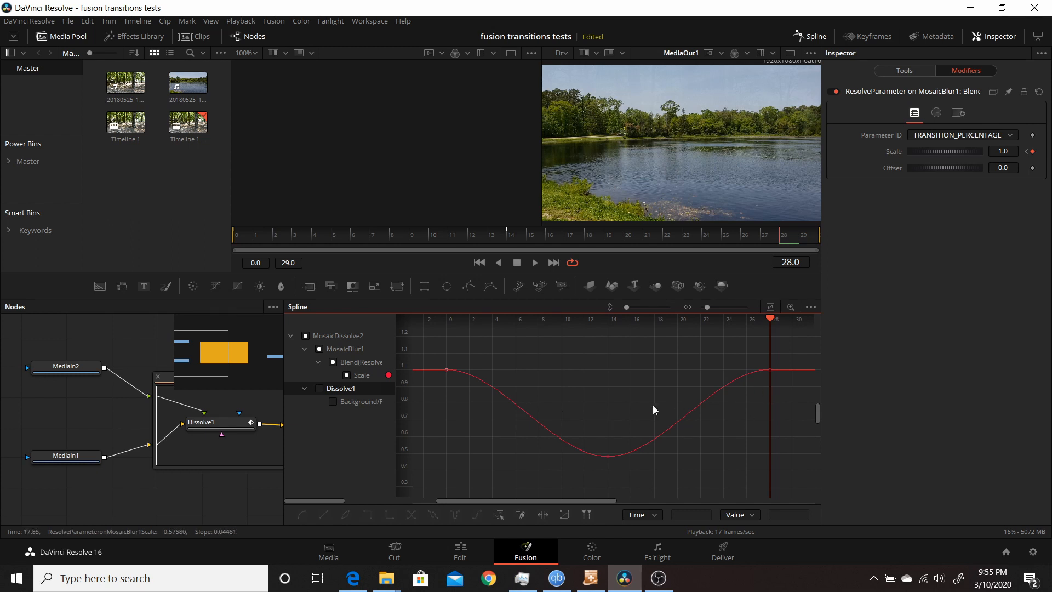
click(771, 372)
drag(715, 370, 671, 371)
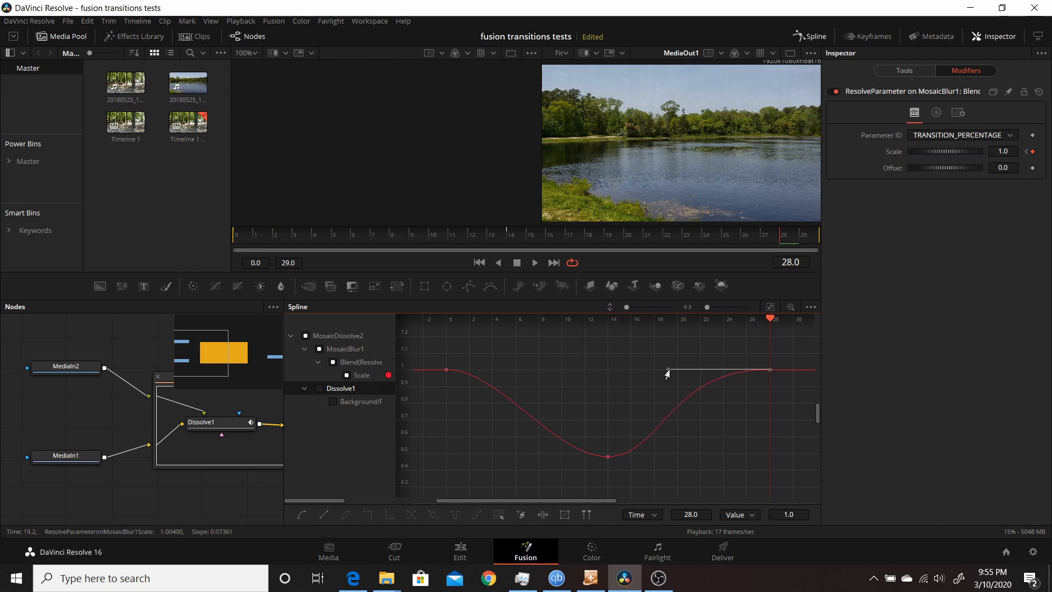
- Lengthen the handles of the Scale curve's frame-14 and frame-0 keyframes to smooth the curve
mouse_move(668, 371)
mouse_down()
mouse_move(674, 393)
mouse_move(666, 372)
mouse_up()
click(606, 460)
drag(663, 458, 704, 457)
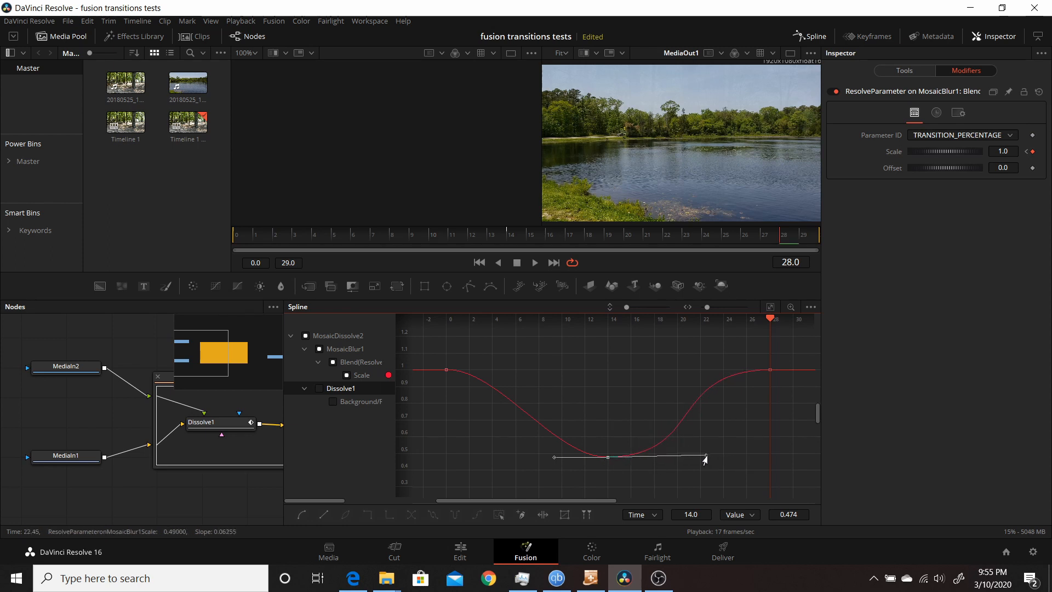
click(446, 370)
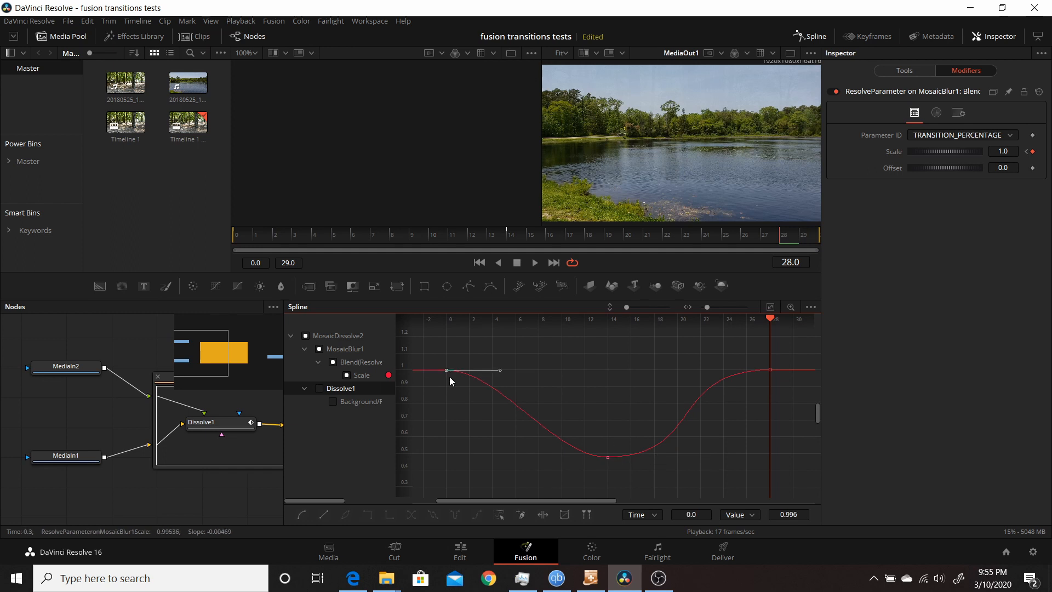
mouse_move(497, 373)
mouse_down()
mouse_move(521, 366)
mouse_move(516, 374)
mouse_up()
- Invert the Scale curve: raise the frame-14 keyframe to 1.0 and lower the frame-0 and frame-28 keyframes to about 0.31
click(611, 463)
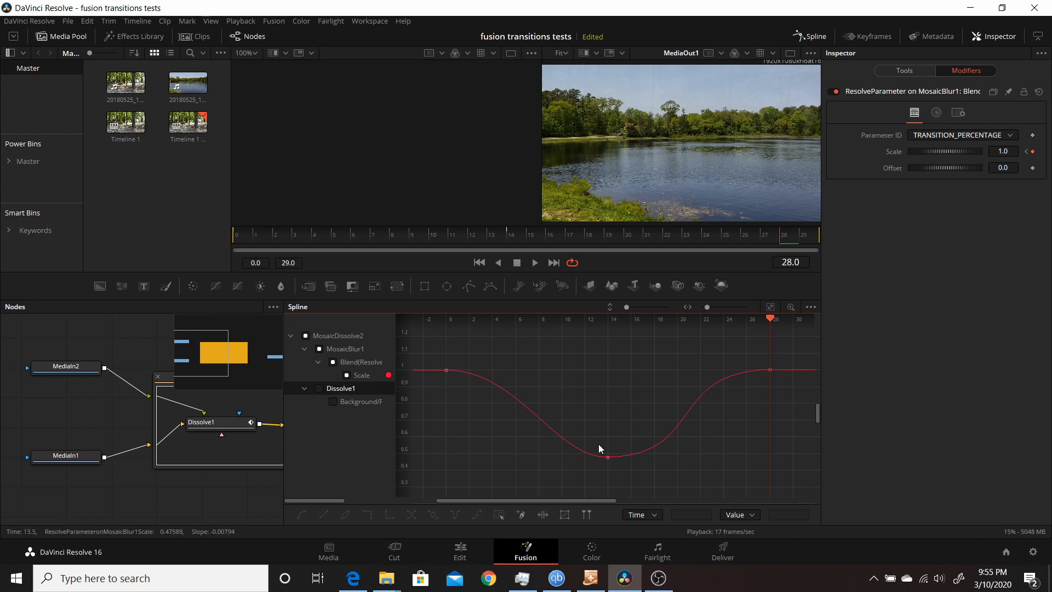
drag(597, 440, 612, 371)
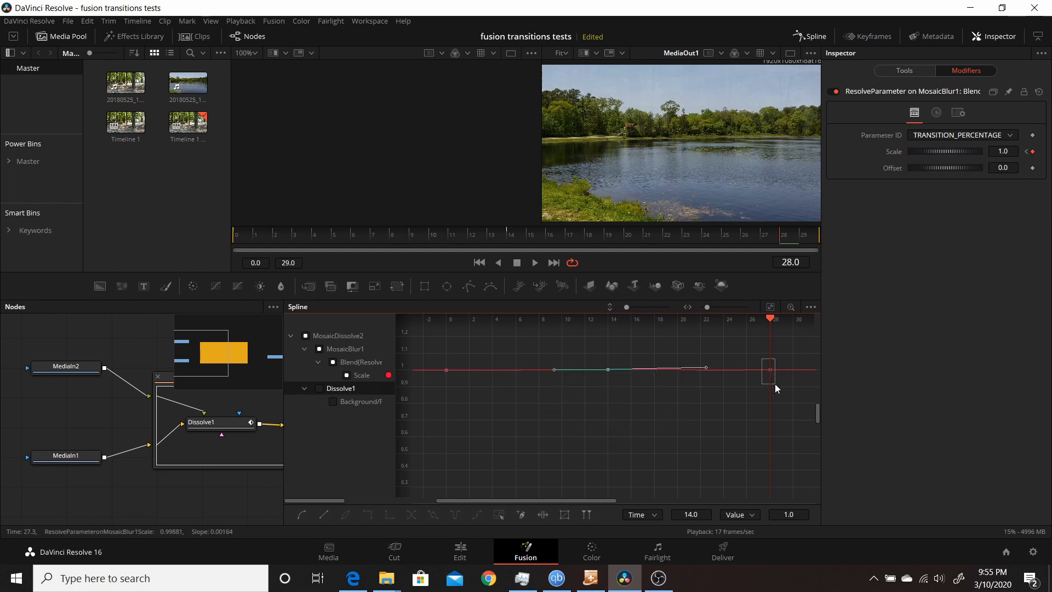
mouse_move(775, 384)
mouse_down()
mouse_move(765, 376)
mouse_move(766, 492)
mouse_up()
mouse_move(430, 350)
mouse_down()
mouse_move(470, 395)
mouse_move(445, 403)
mouse_move(458, 488)
mouse_up()
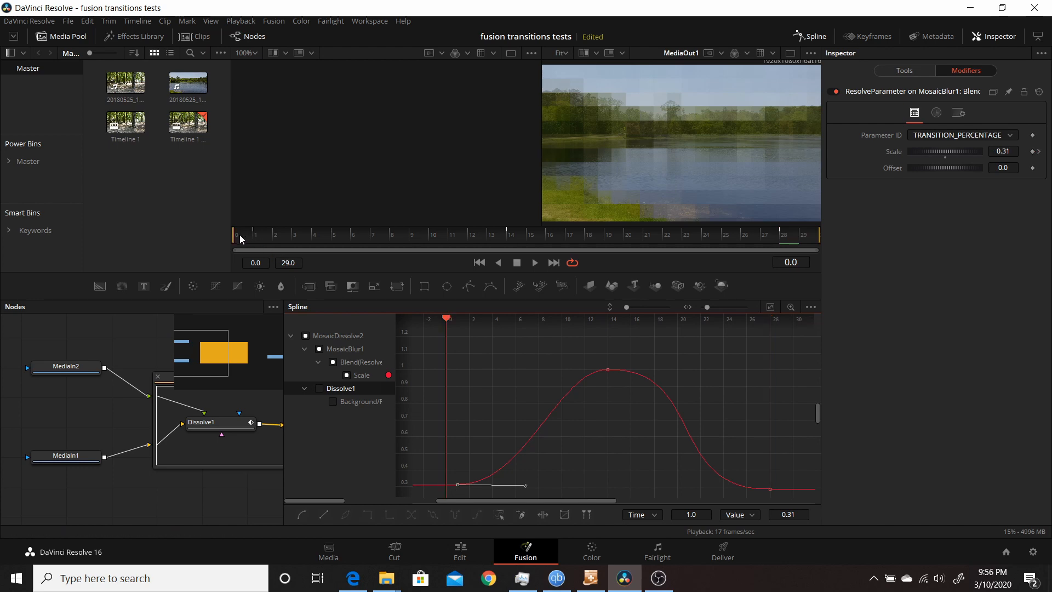
- Select the Dissolve1 node and keyframe its modifier's Scale at 1.0 on frame 0
drag(239, 234, 270, 248)
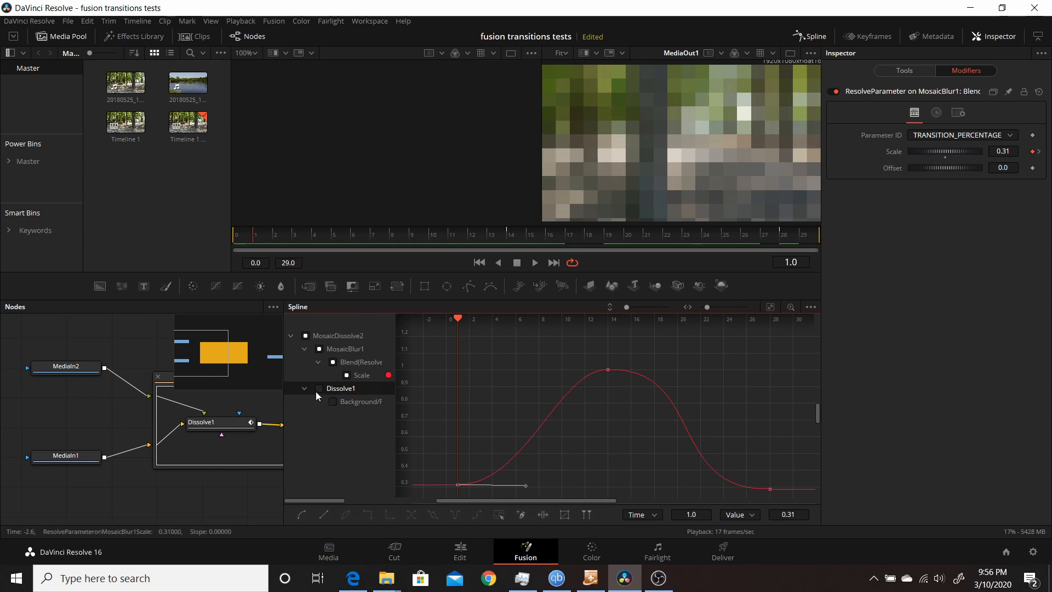
click(218, 424)
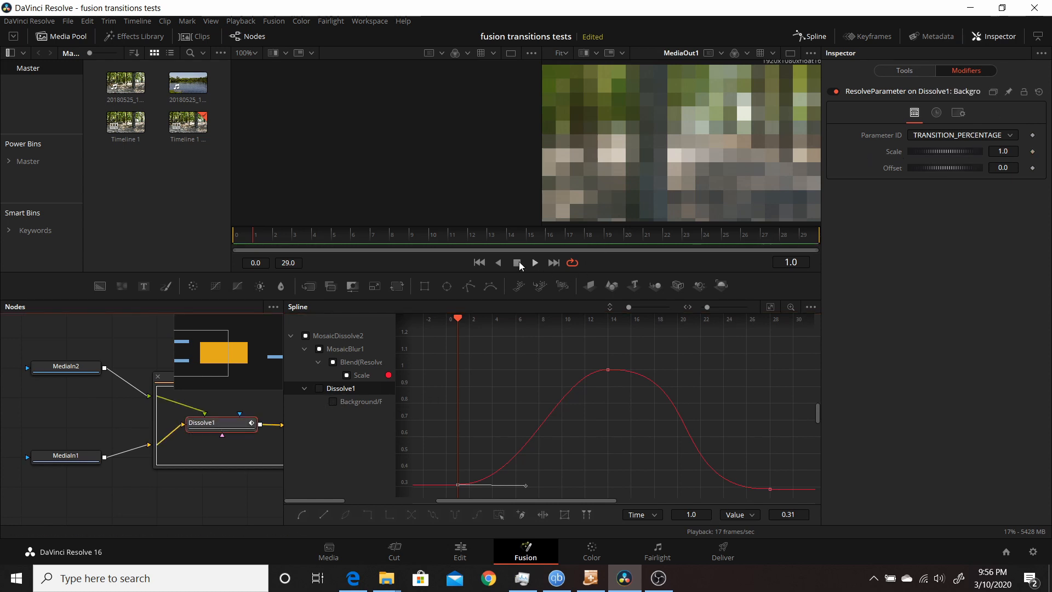
click(483, 264)
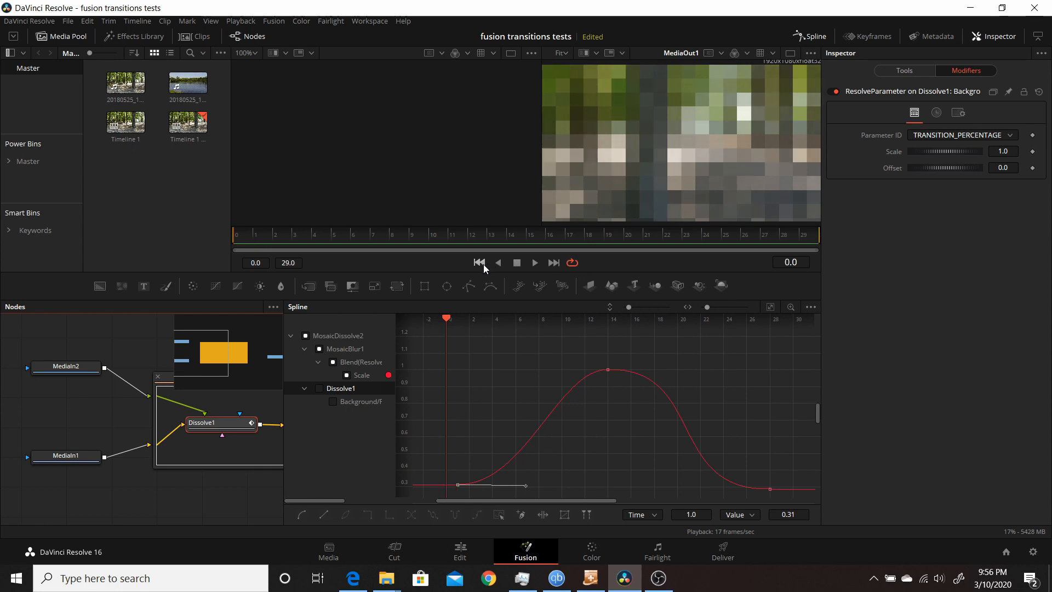
click(1033, 154)
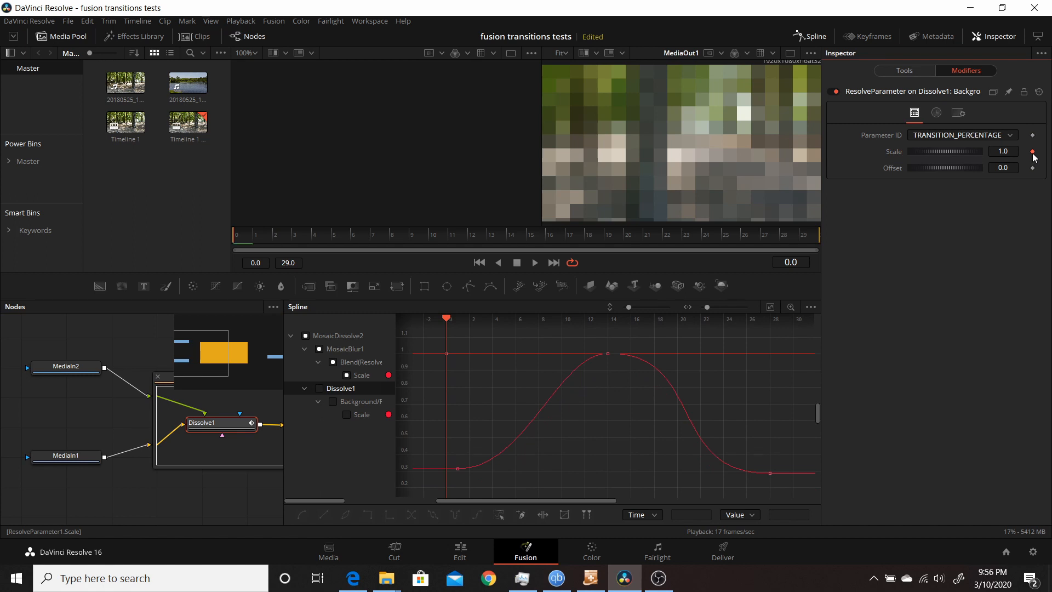
- Keyframe the Dissolve1 modifier's Scale at 0.464 on frame 13 and reset it to 1.0 on frame 28
click(505, 237)
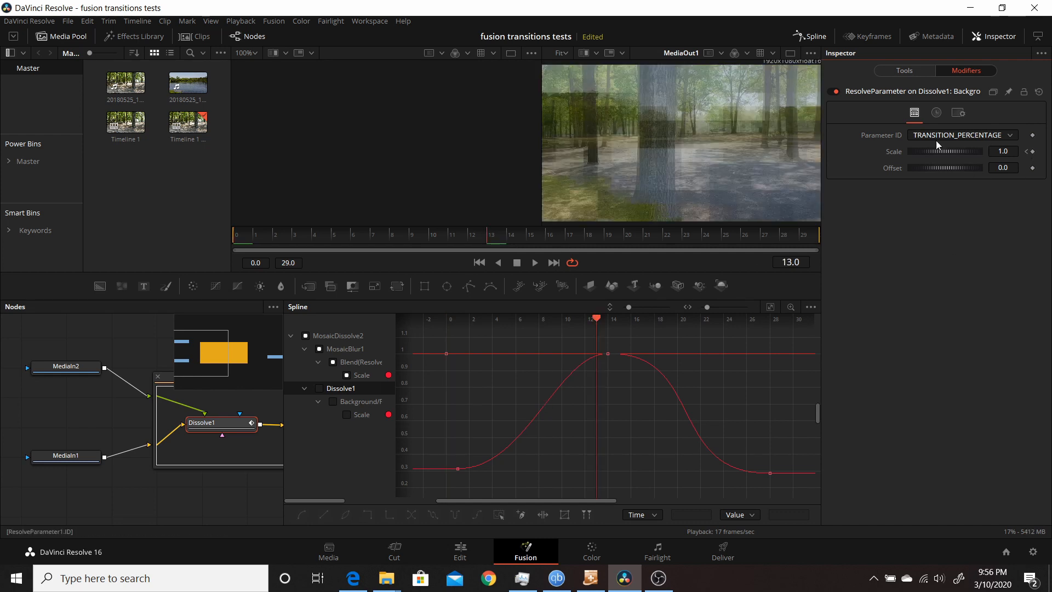
drag(926, 153, 886, 146)
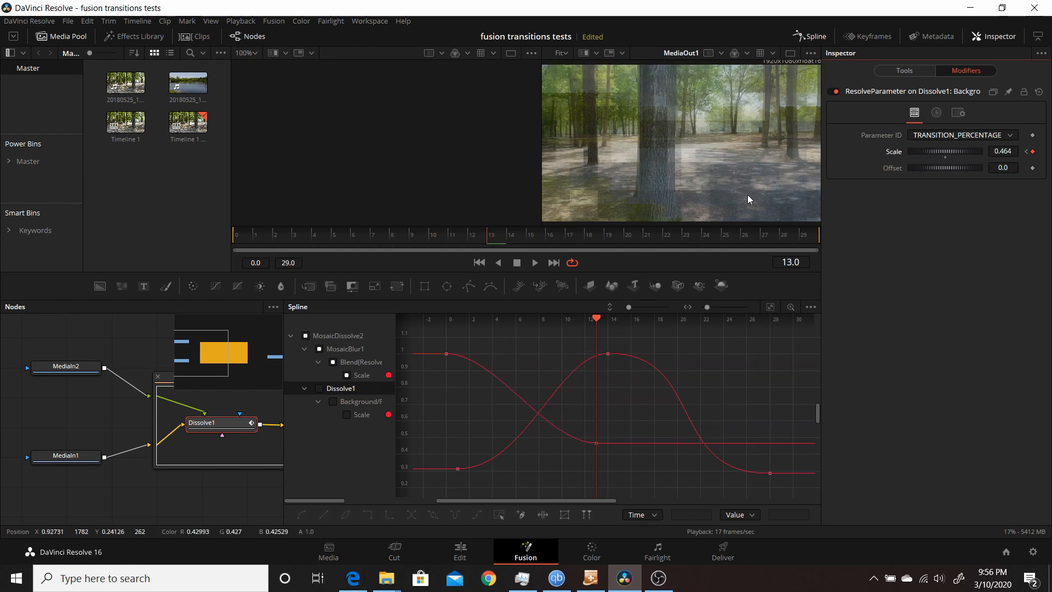
click(794, 234)
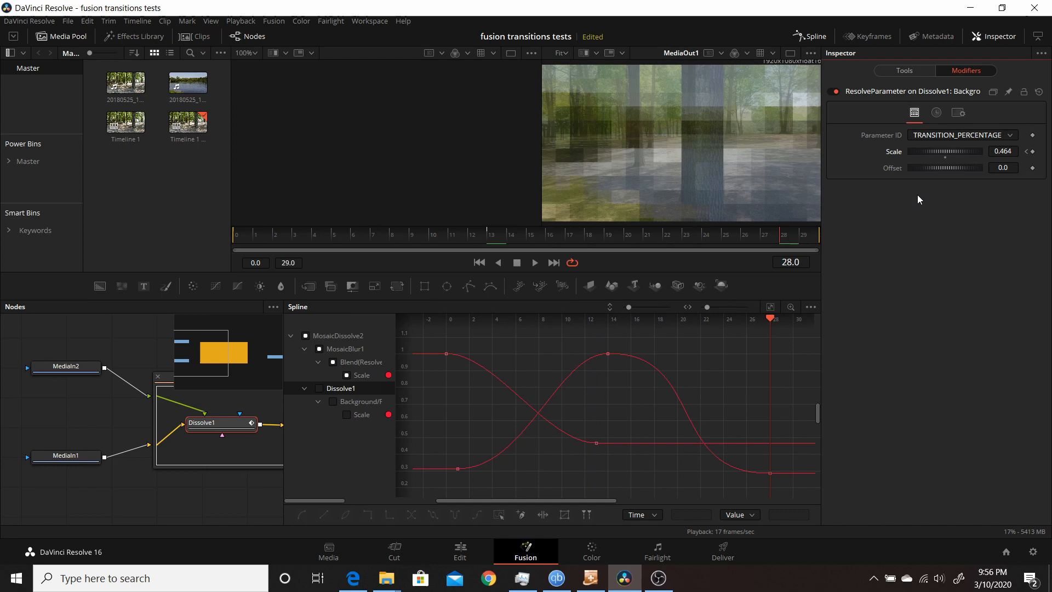
double_click(945, 159)
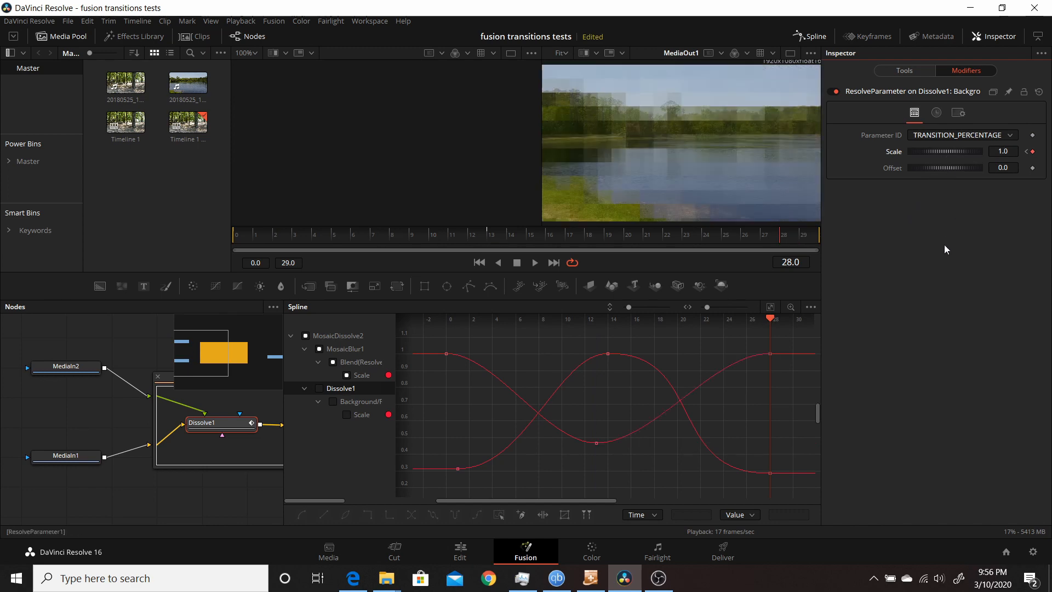
- Display only the Dissolve1 Scale curve and add a keyframe at frame 21 with value 0.73
click(306, 335)
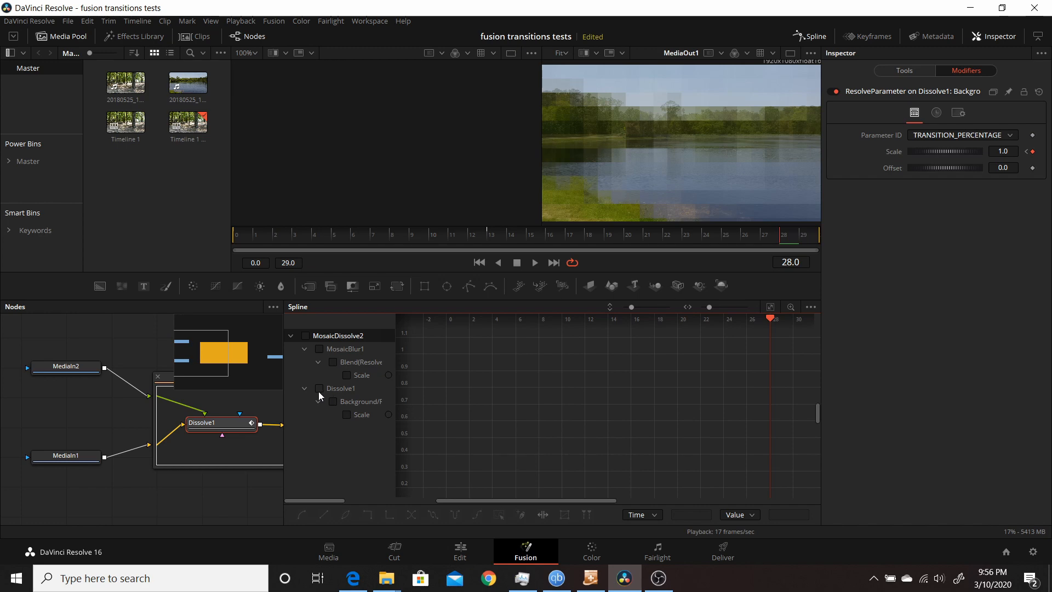
click(348, 414)
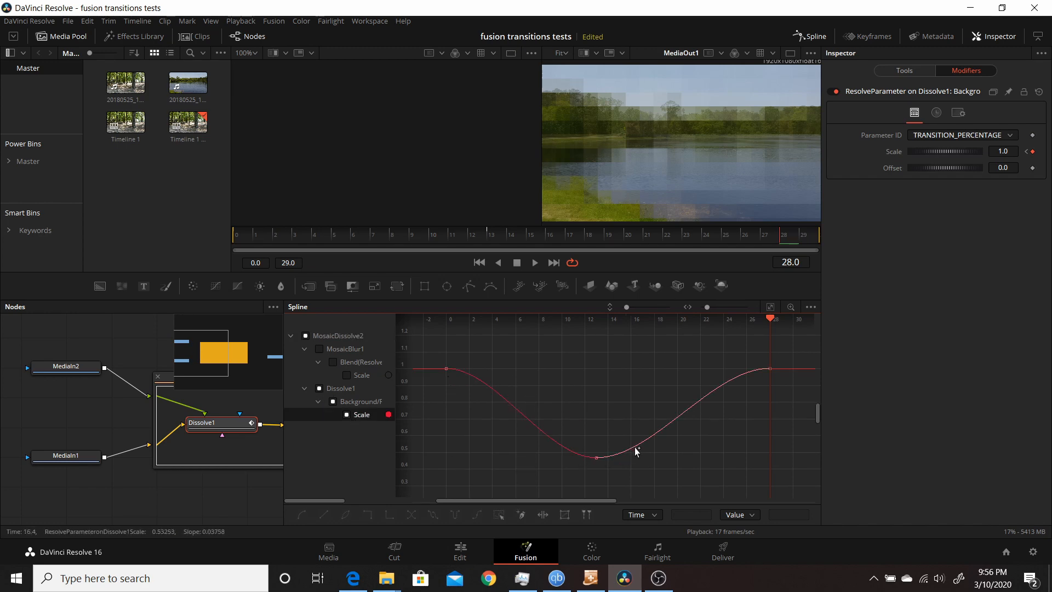
click(688, 410)
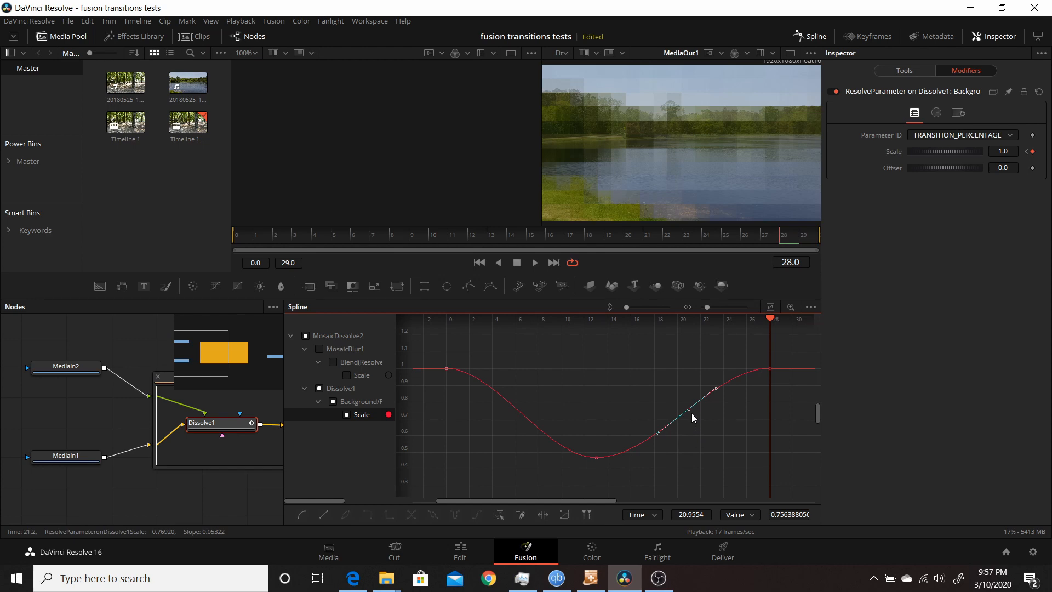
drag(691, 413, 686, 417)
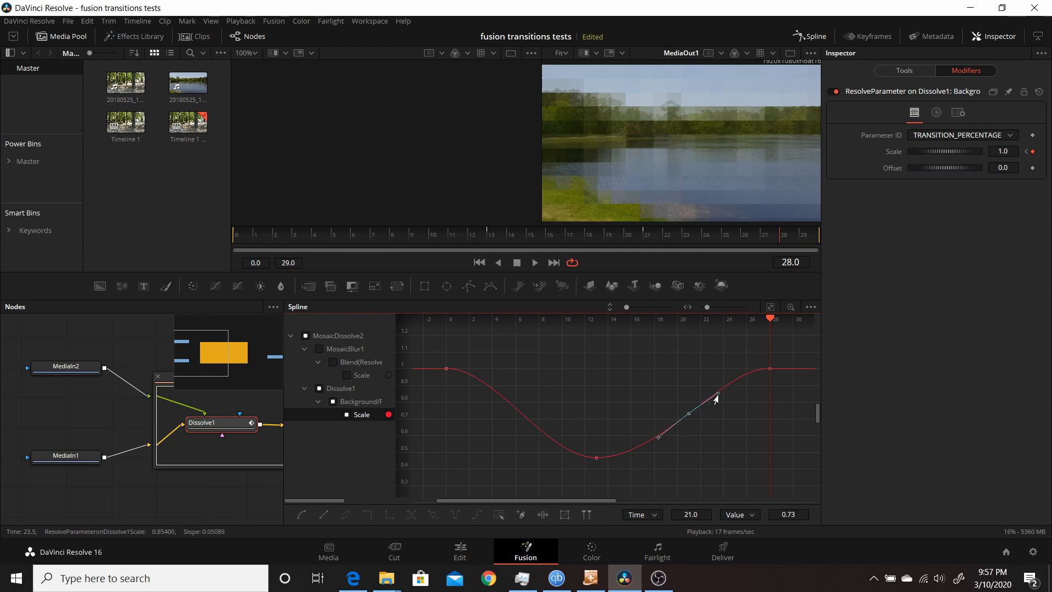
drag(713, 393, 710, 392)
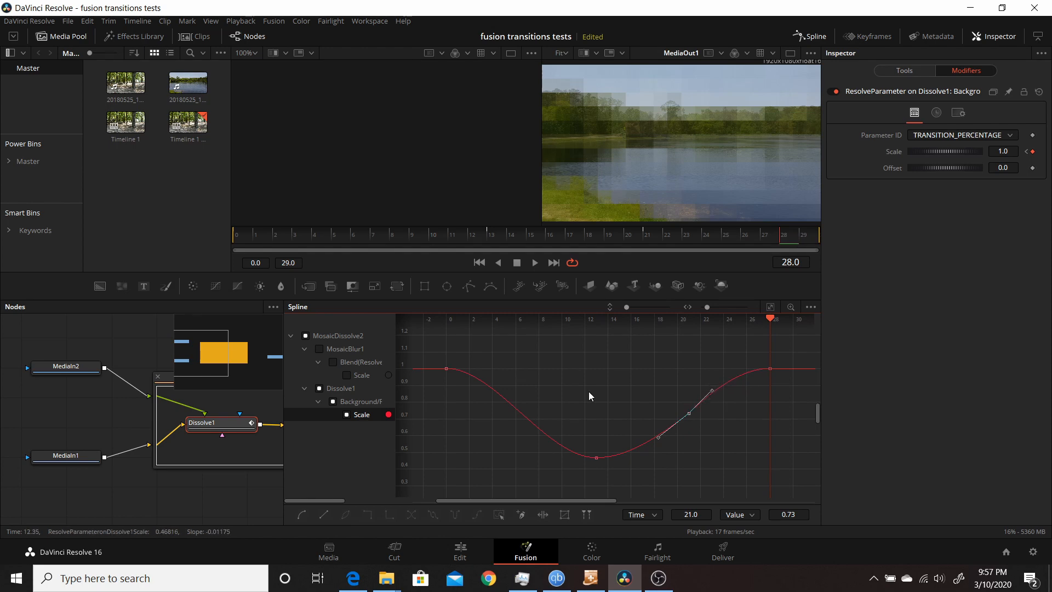